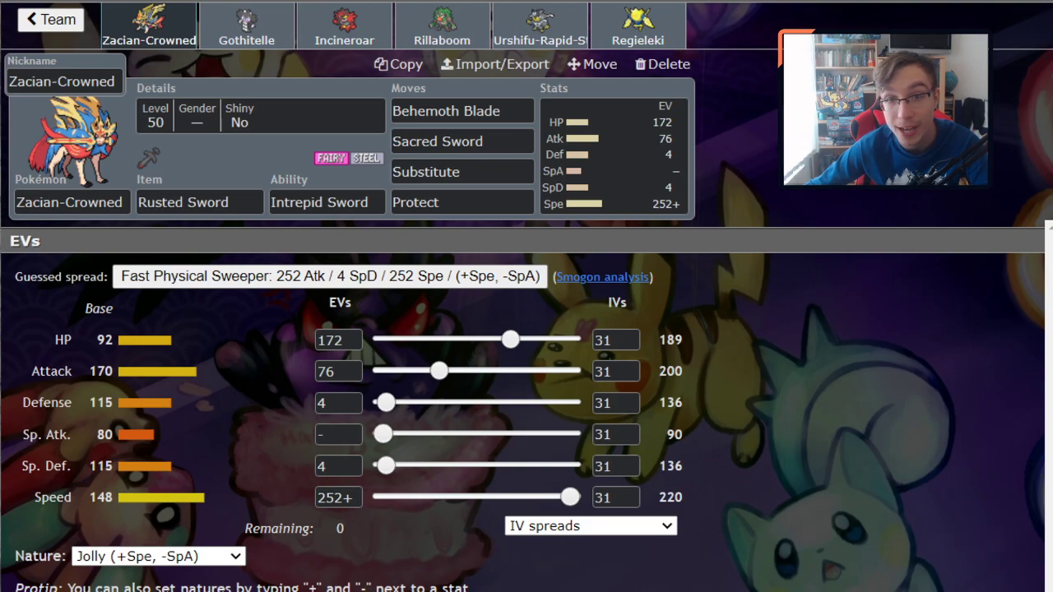
# Step: Compare the sets of Gothitelle and Urshifu-Rapid-Strike, including Gothitelle's Fake Out move
pyautogui.click(224, 30)
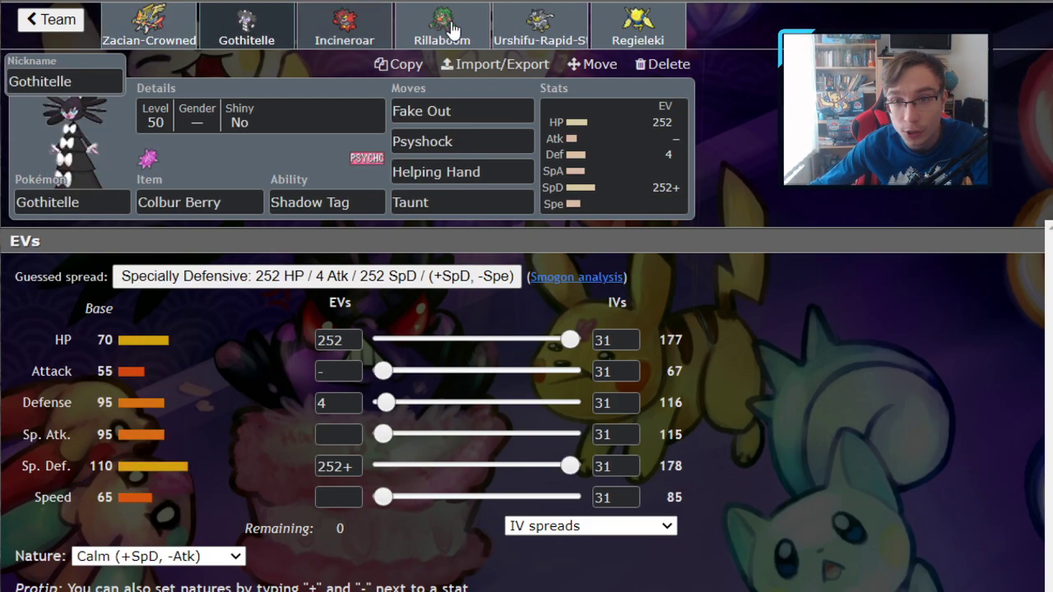
pyautogui.click(522, 35)
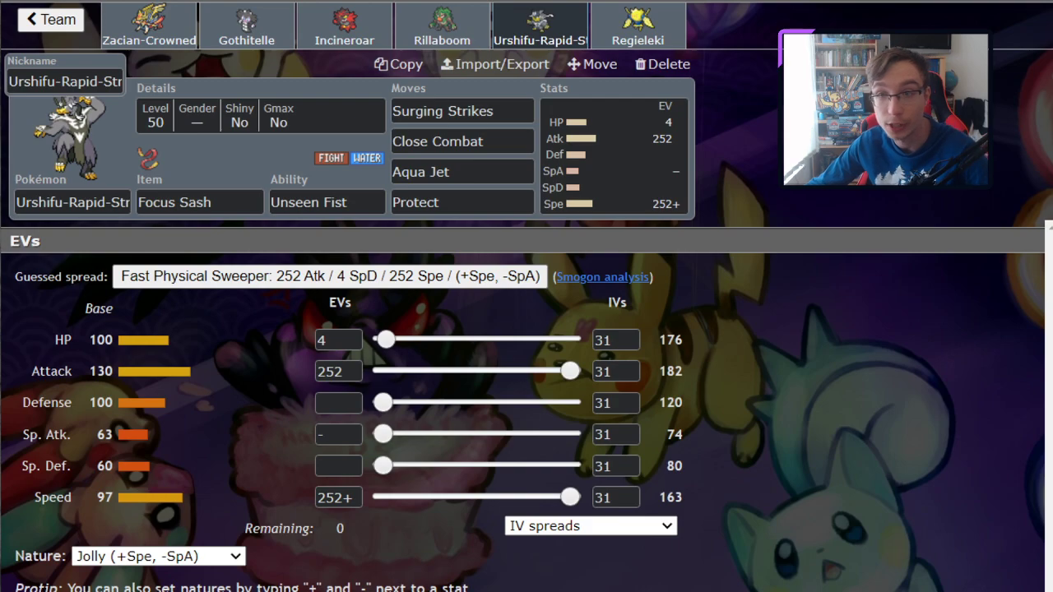
pyautogui.click(249, 42)
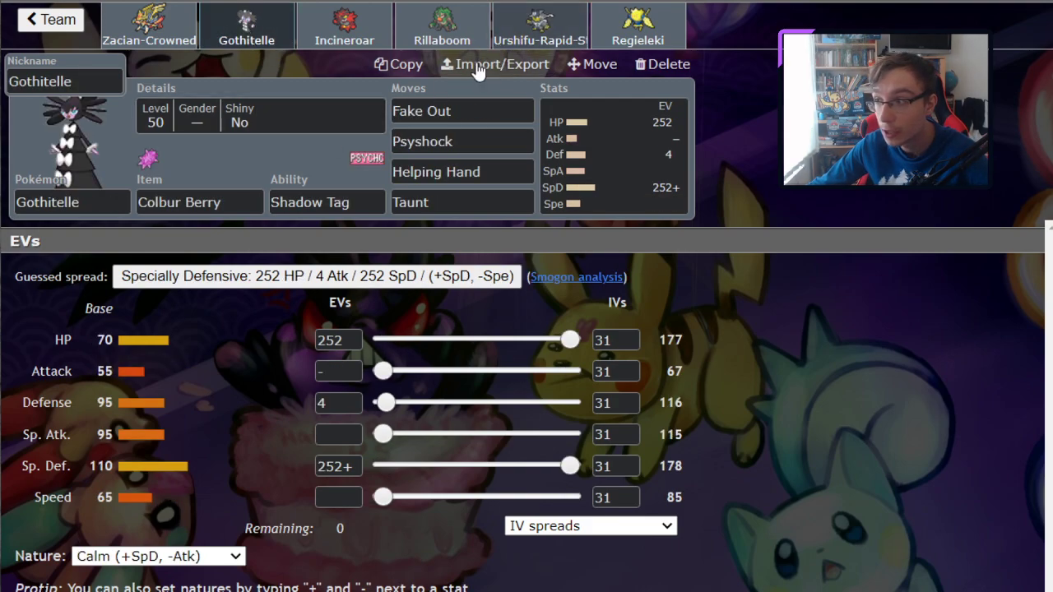
pyautogui.click(473, 113)
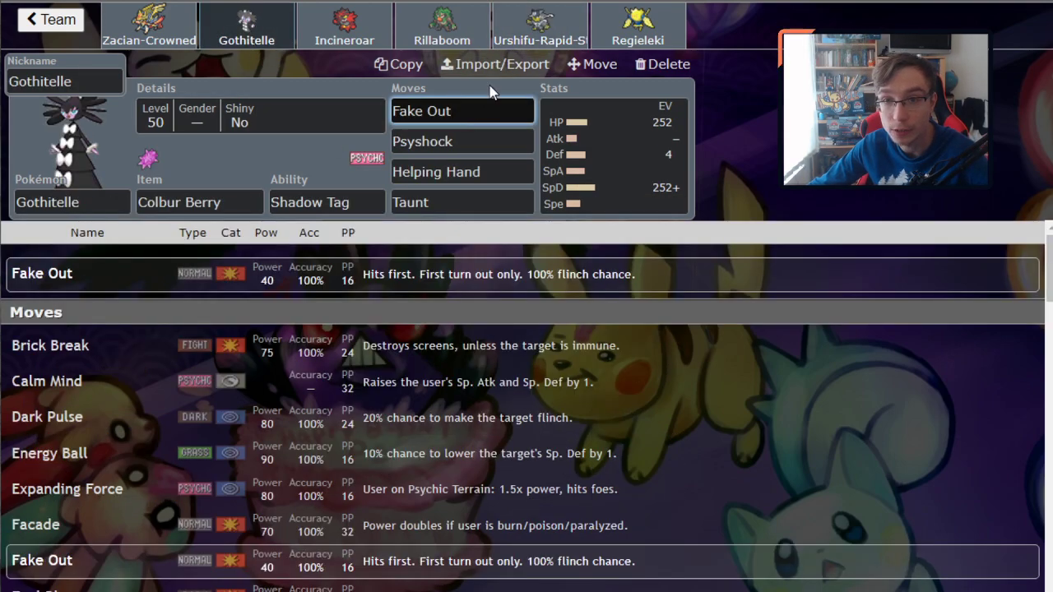
pyautogui.click(536, 17)
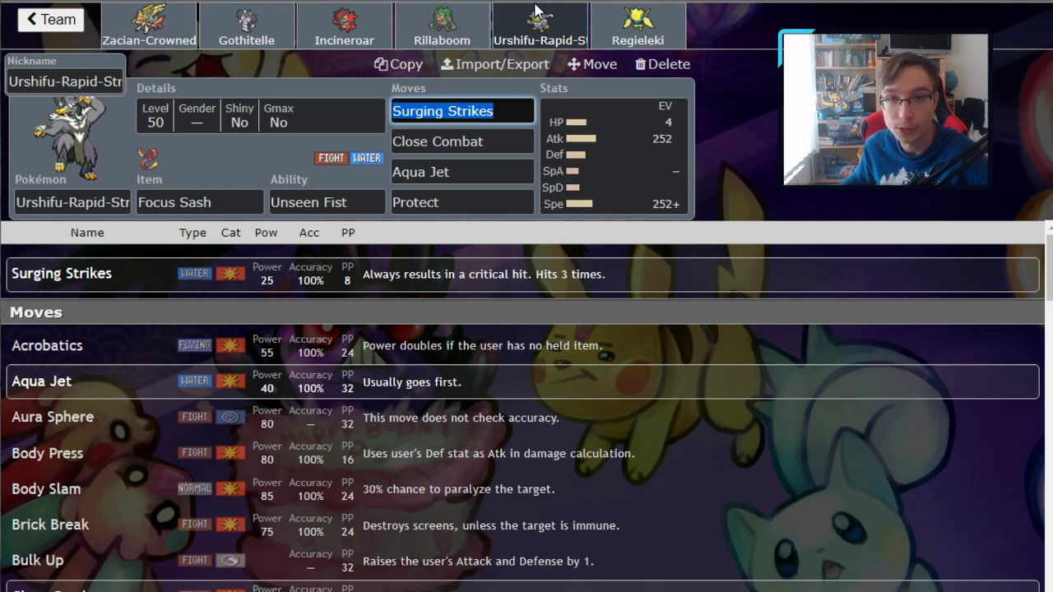
pyautogui.click(265, 37)
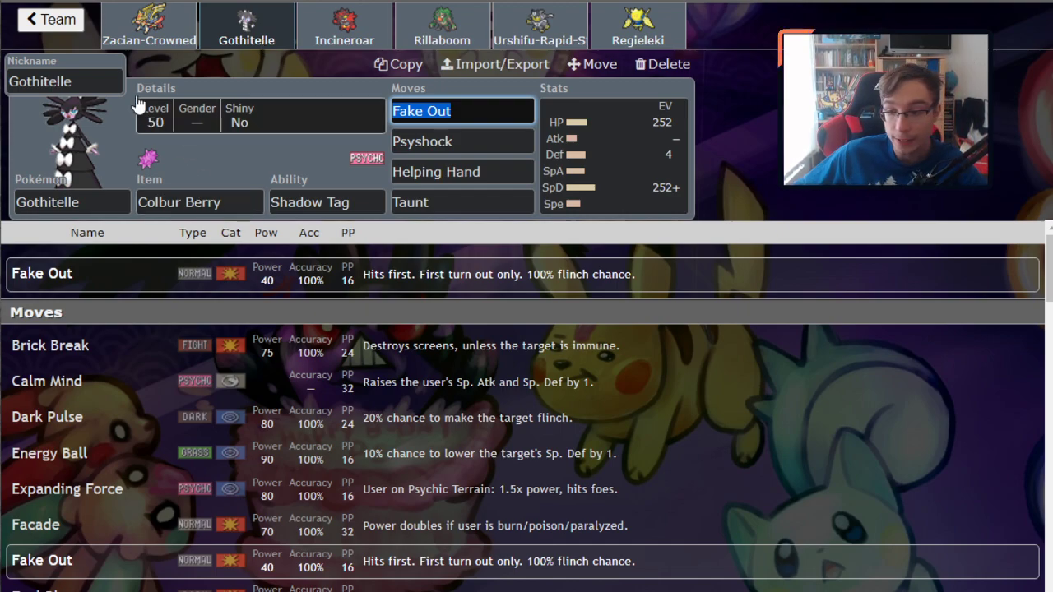
# Step: Review the Incineroar and Rillaboom sets alongside Gothitelle, finishing on Urshifu-Rapid-Strike's set
pyautogui.click(320, 37)
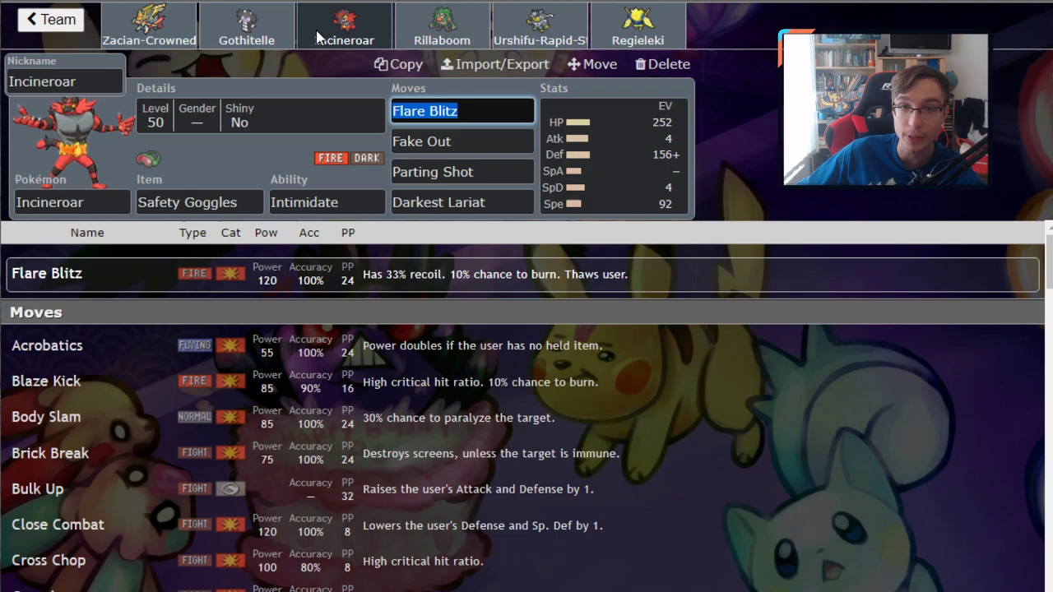
pyautogui.click(440, 29)
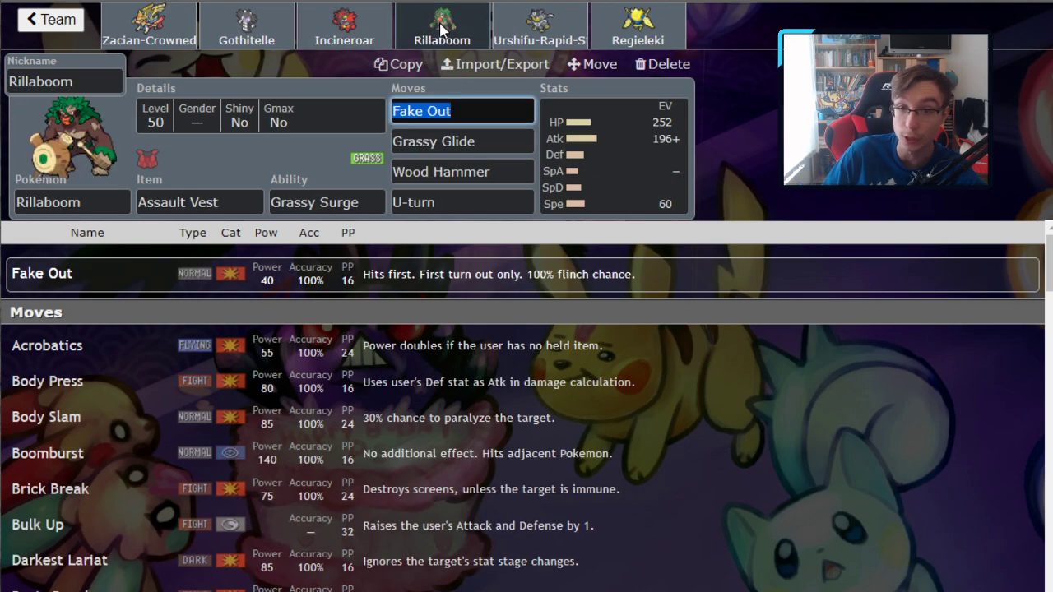
pyautogui.click(340, 35)
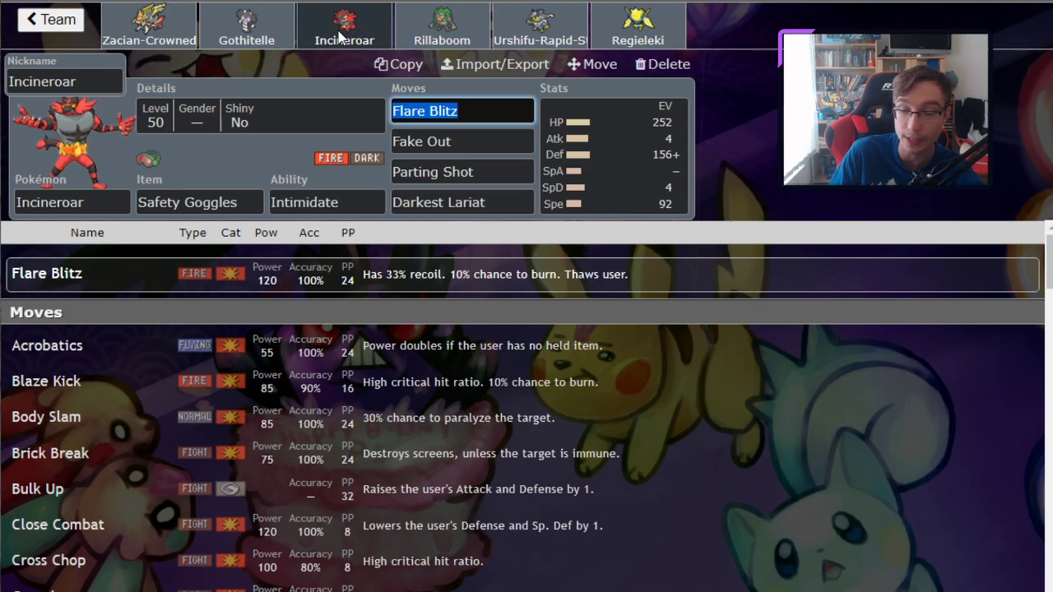
pyautogui.click(435, 39)
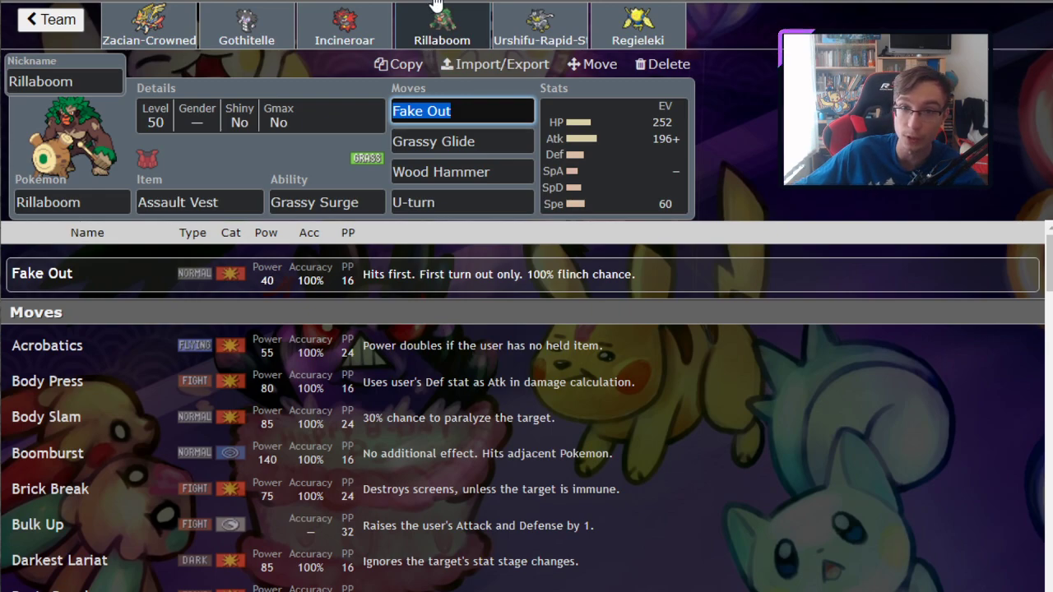
pyautogui.click(288, 33)
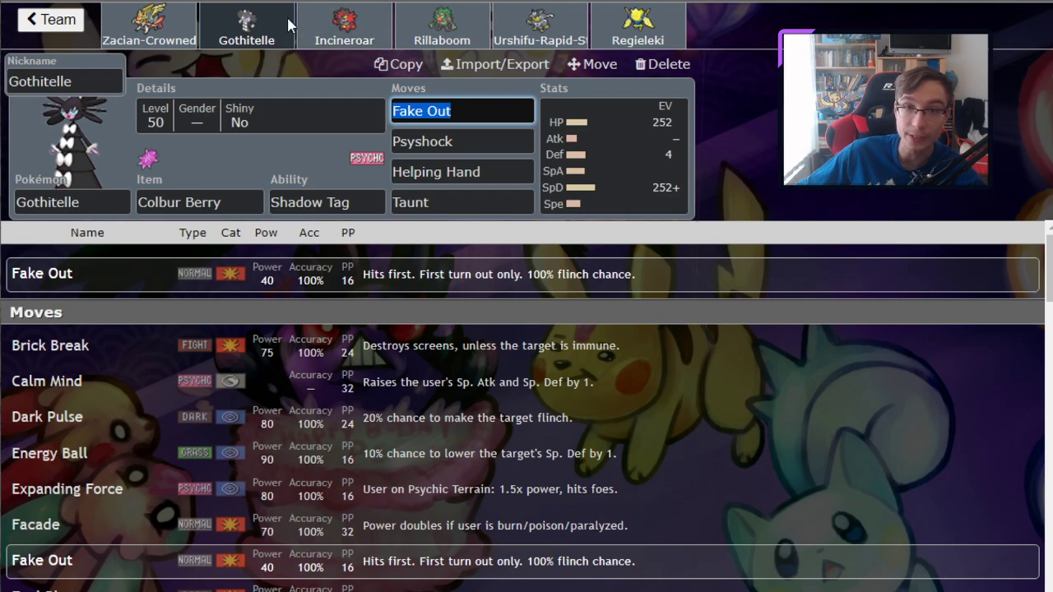
pyautogui.click(335, 28)
pyautogui.click(430, 33)
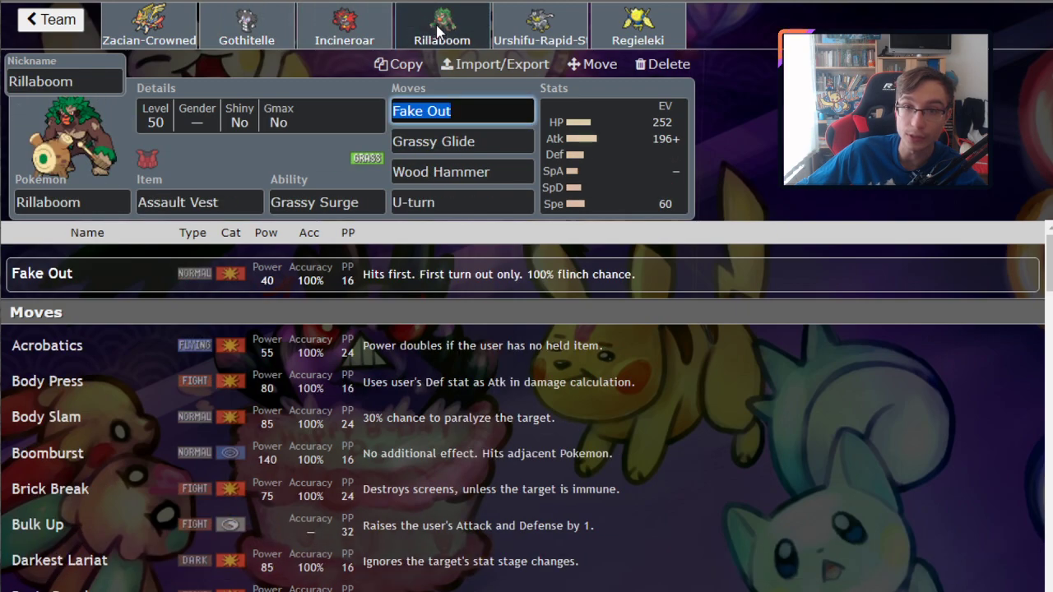
pyautogui.click(541, 28)
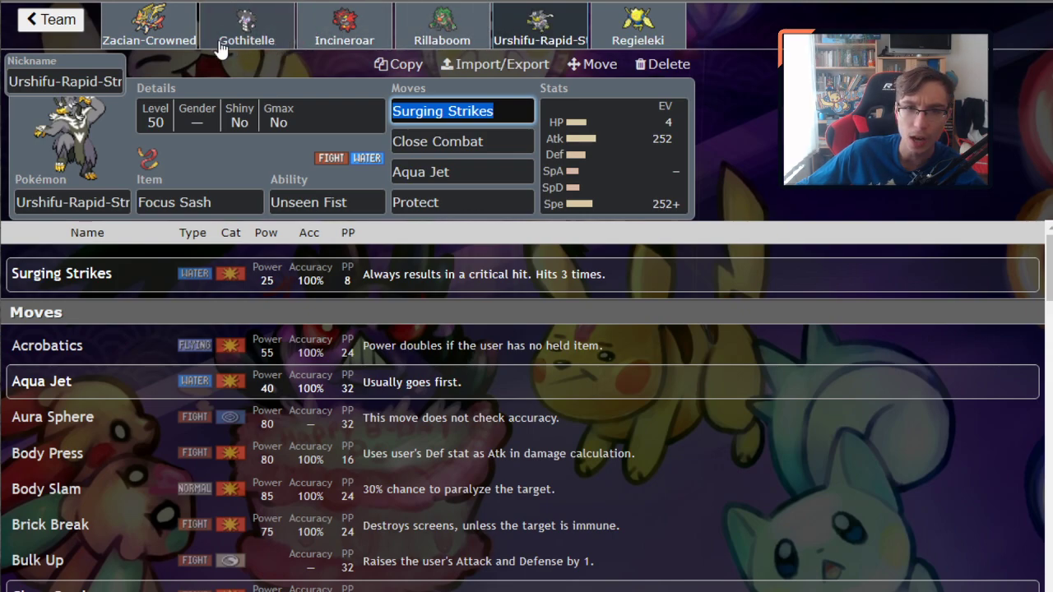
# Step: Look over the offensive members' sets: Zacian-Crowned, Urshifu-Rapid-Strike and Regieleki
pyautogui.click(151, 39)
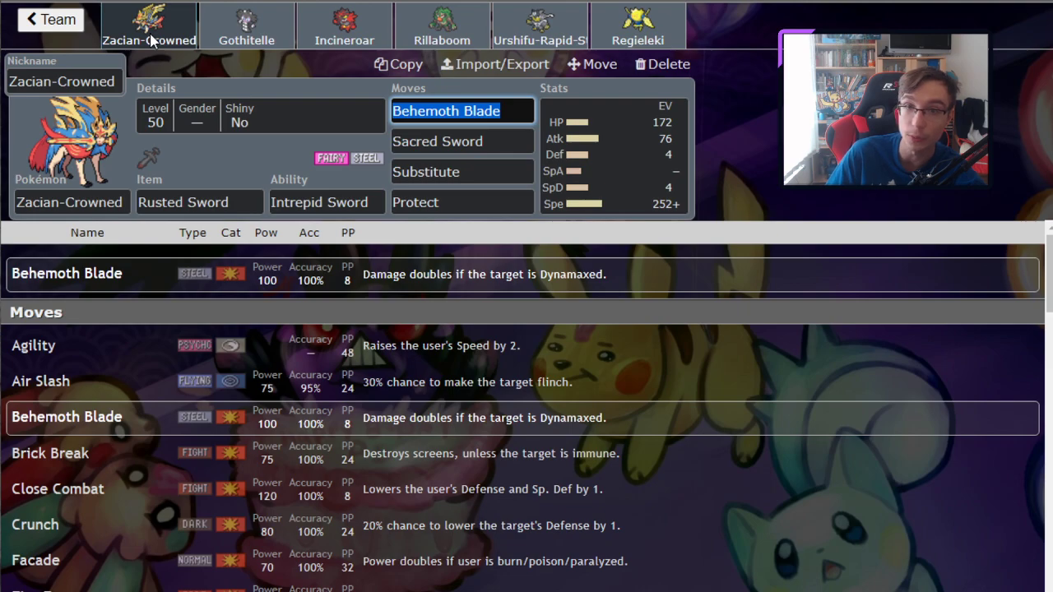
pyautogui.click(536, 19)
pyautogui.click(615, 25)
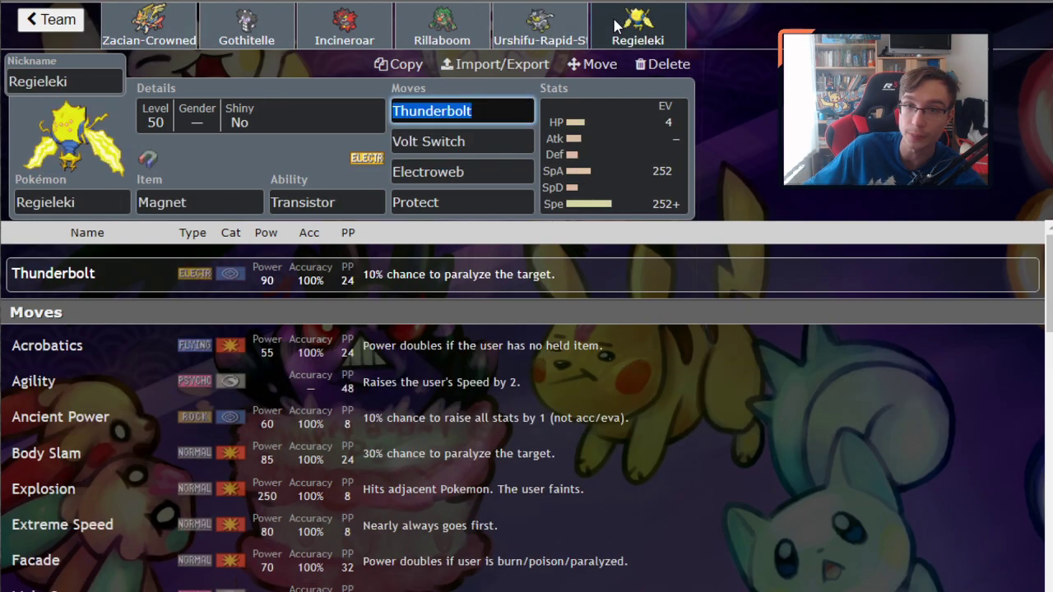
# Step: Examine Zacian-Crowned's EV spread and its Sacred Sword, Behemoth Blade and Substitute moves
pyautogui.click(161, 45)
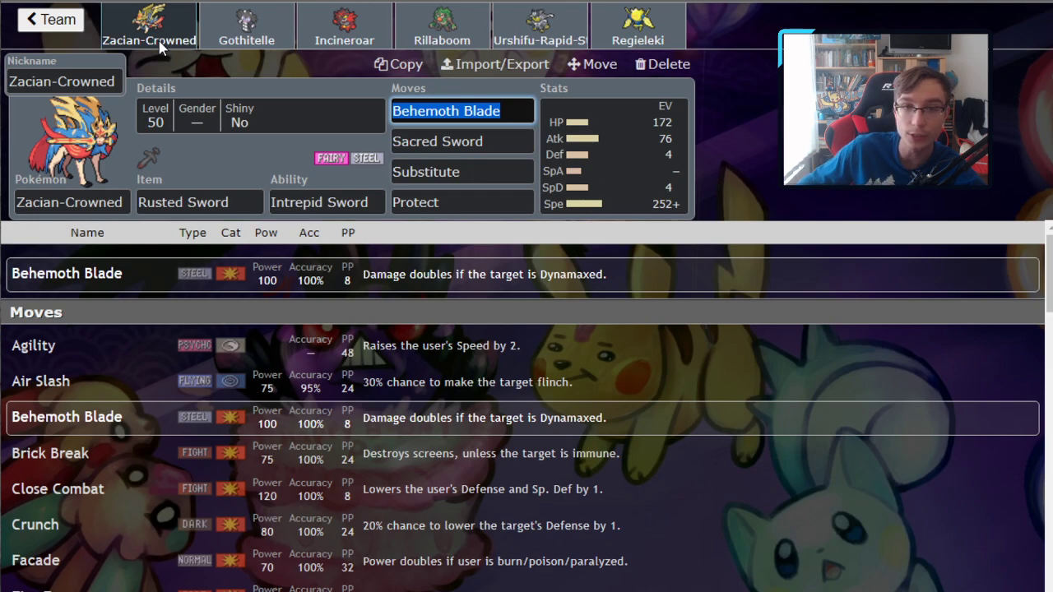
pyautogui.click(601, 170)
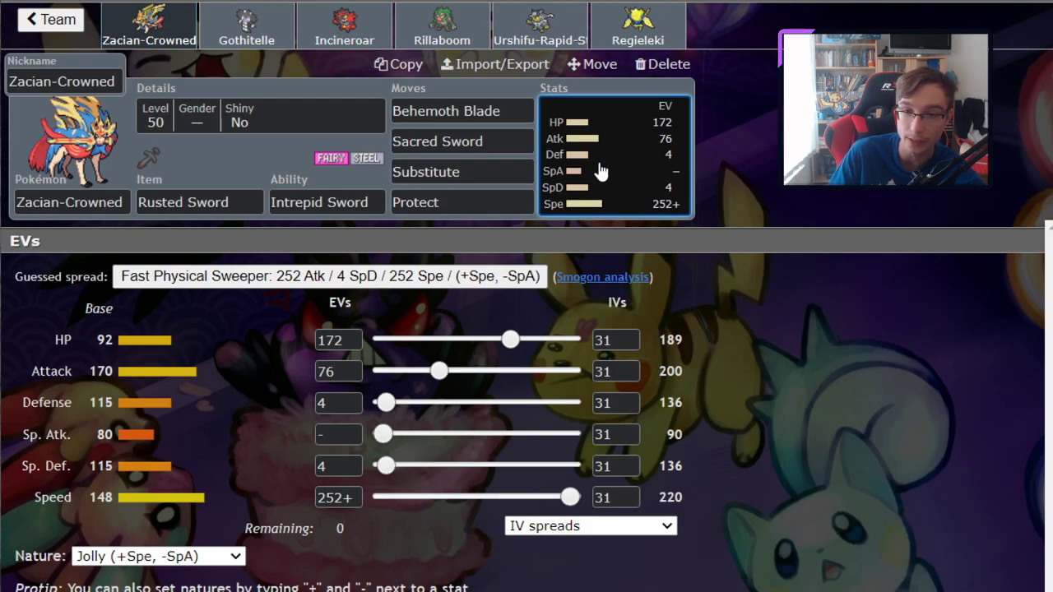
pyautogui.click(460, 140)
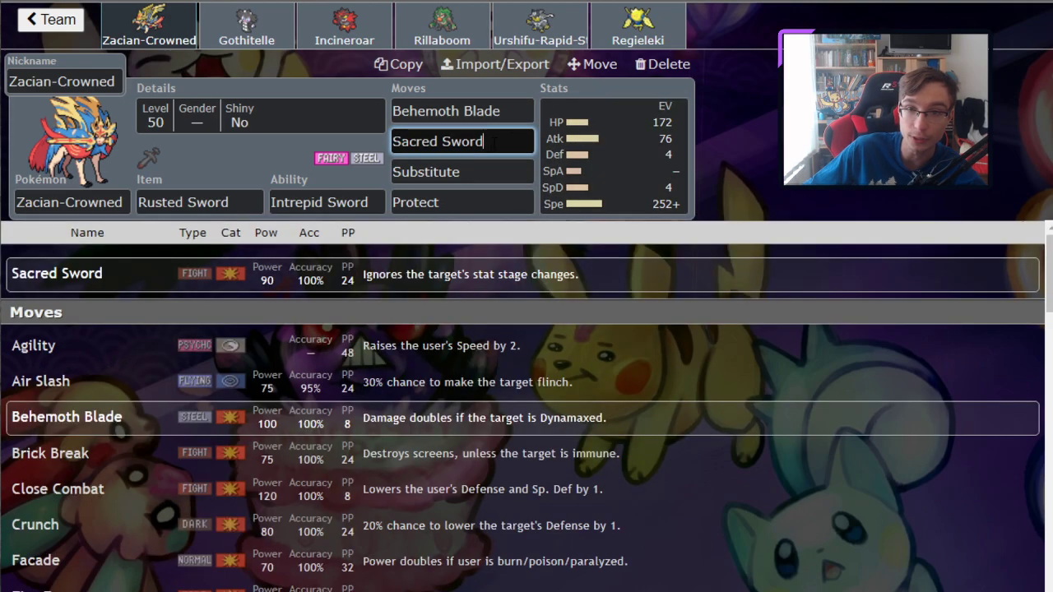
pyautogui.click(461, 110)
pyautogui.click(494, 171)
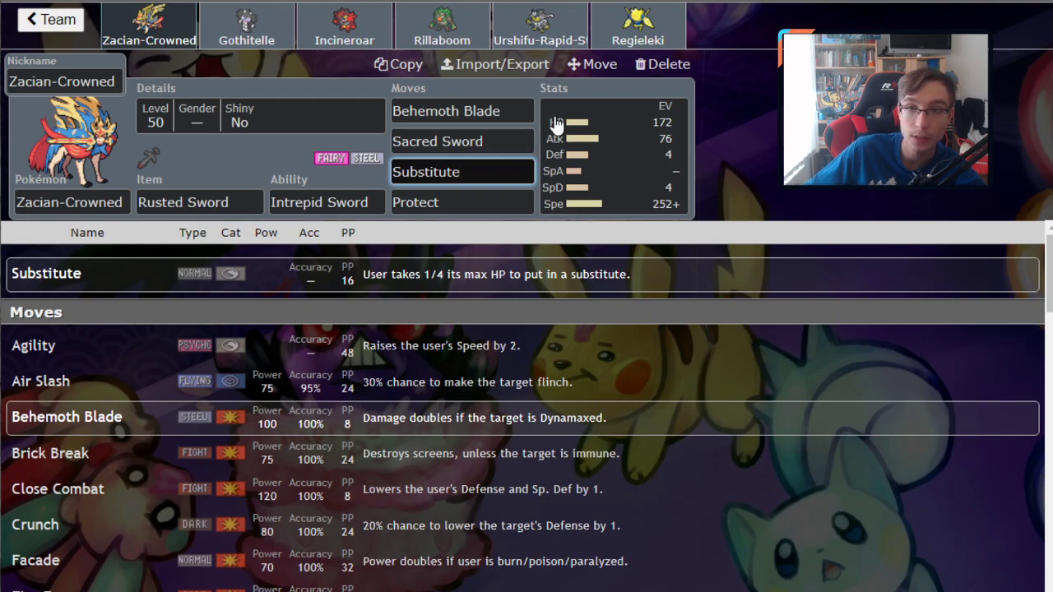
# Step: Examine Gothitelle's EV spread, highlighting its final Sp. Def. stat
pyautogui.click(247, 26)
pyautogui.click(587, 155)
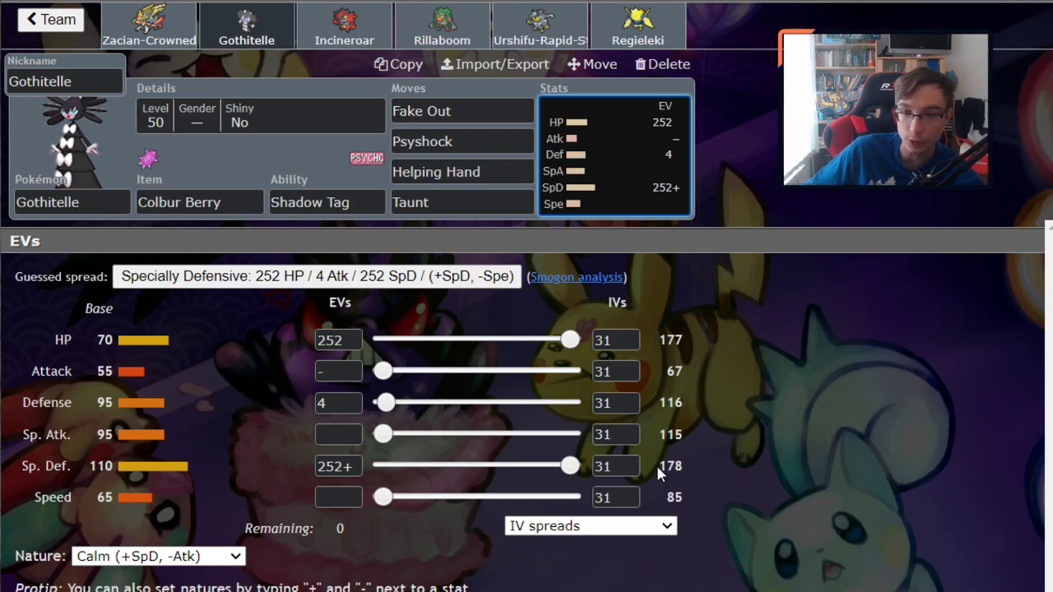
pyautogui.moveTo(655, 463); pyautogui.dragTo(686, 460)
pyautogui.click(685, 463)
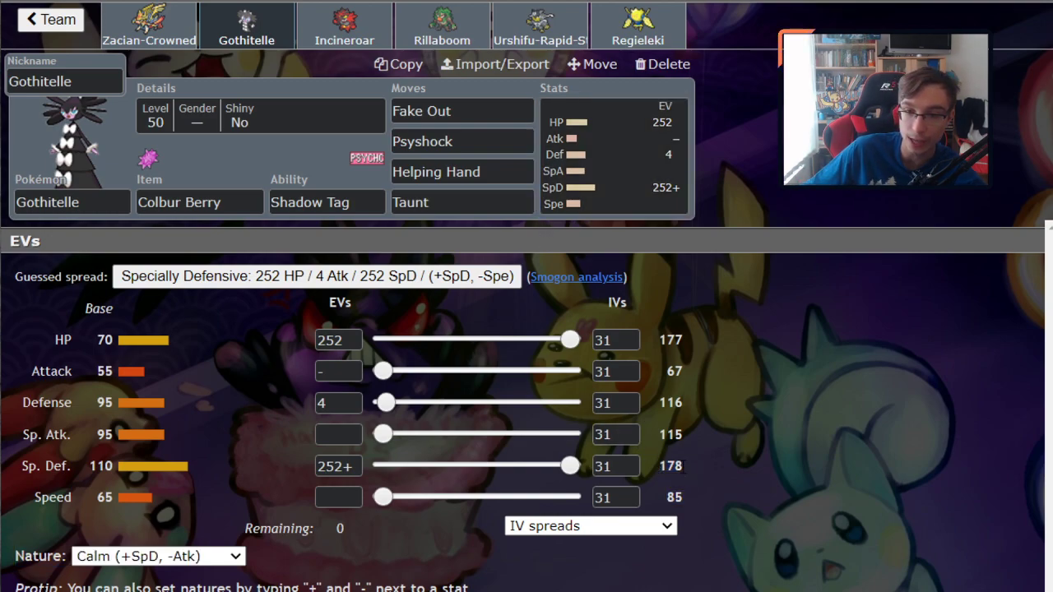
pyautogui.moveTo(682, 463); pyautogui.dragTo(656, 459)
pyautogui.click(656, 459)
# Step: Change Gothitelle's held item to Kasib Berry
pyautogui.click(239, 203)
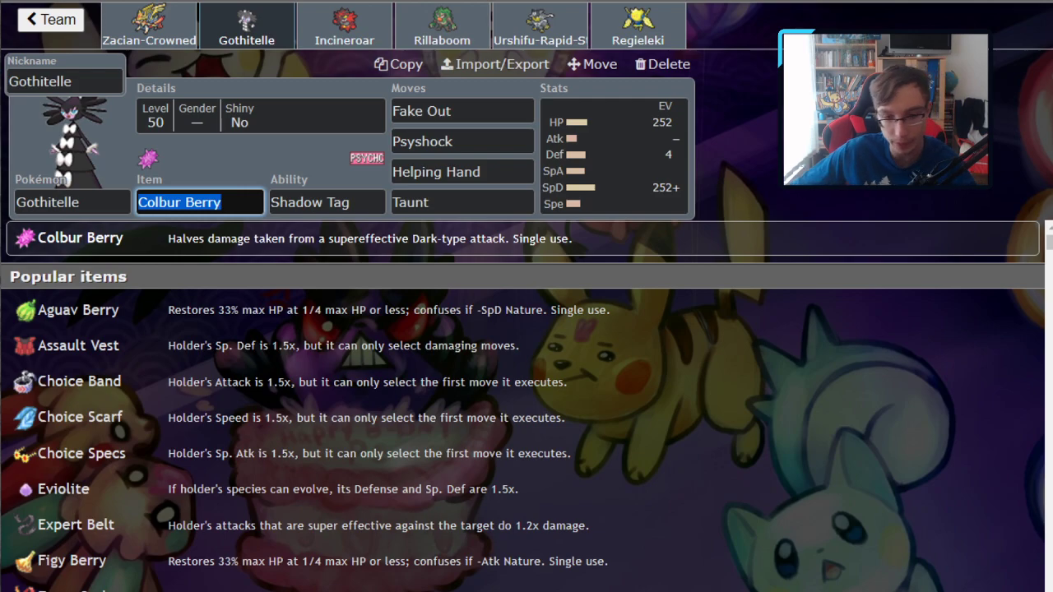
pyautogui.write('kasi')
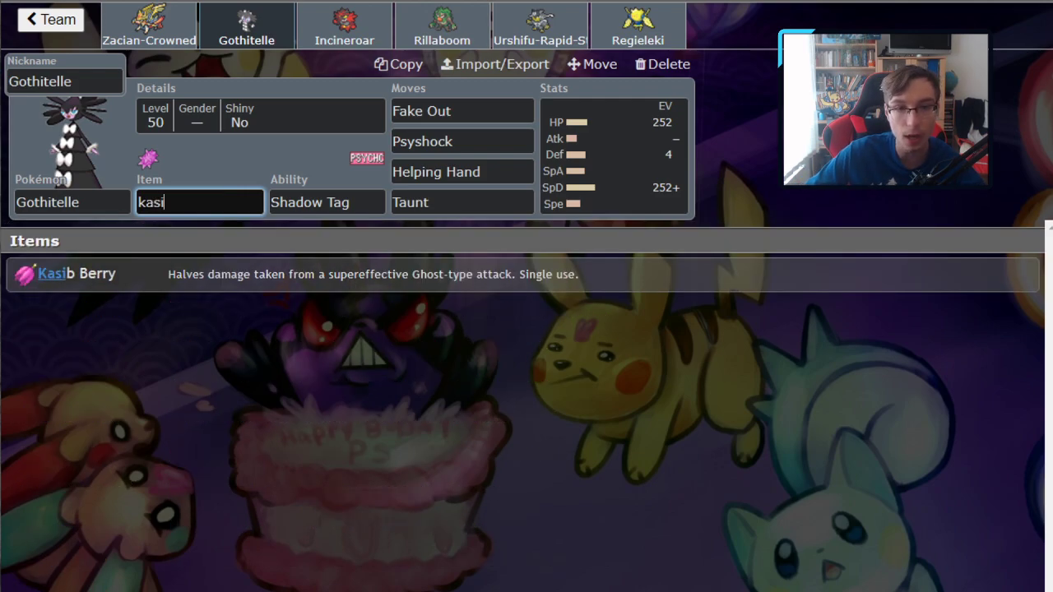
pyautogui.press('Tab')
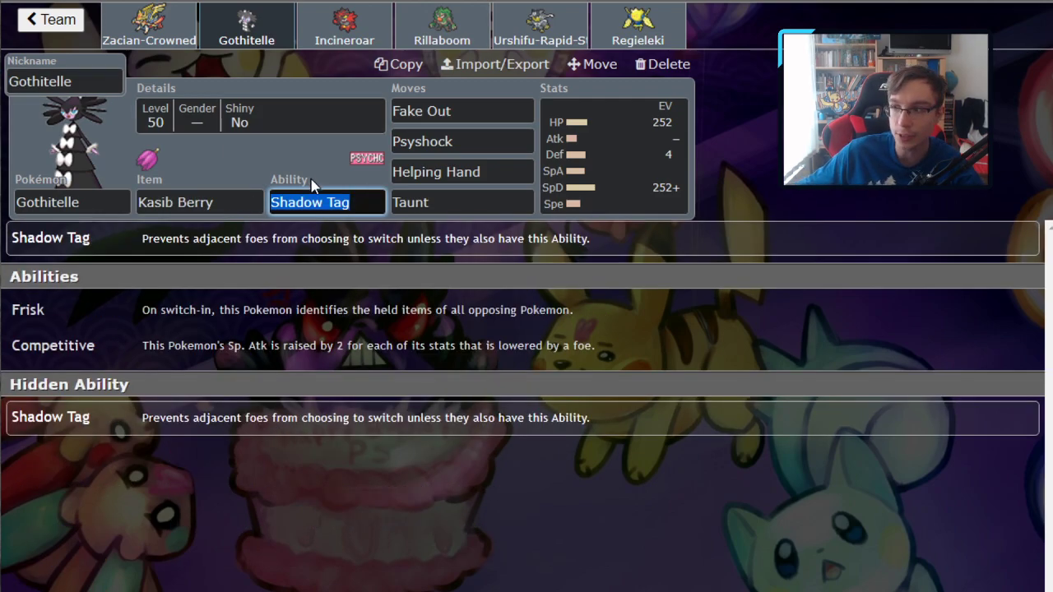
# Step: Set Gothitelle's held item back to Colbur Berry
pyautogui.click(229, 201)
pyautogui.write('co')
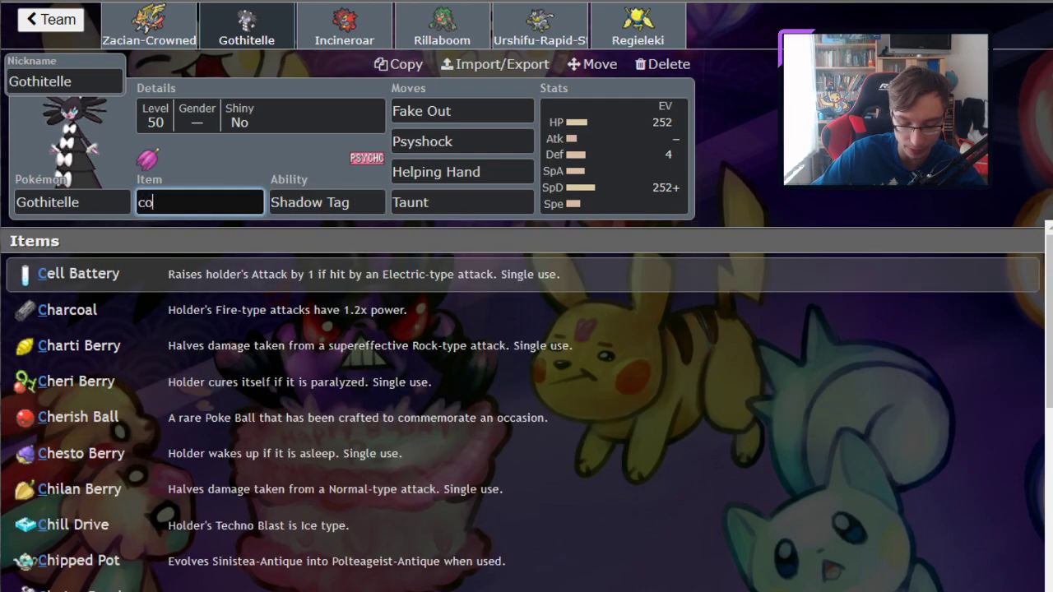
pyautogui.write('lbur')
pyautogui.press('Tab')
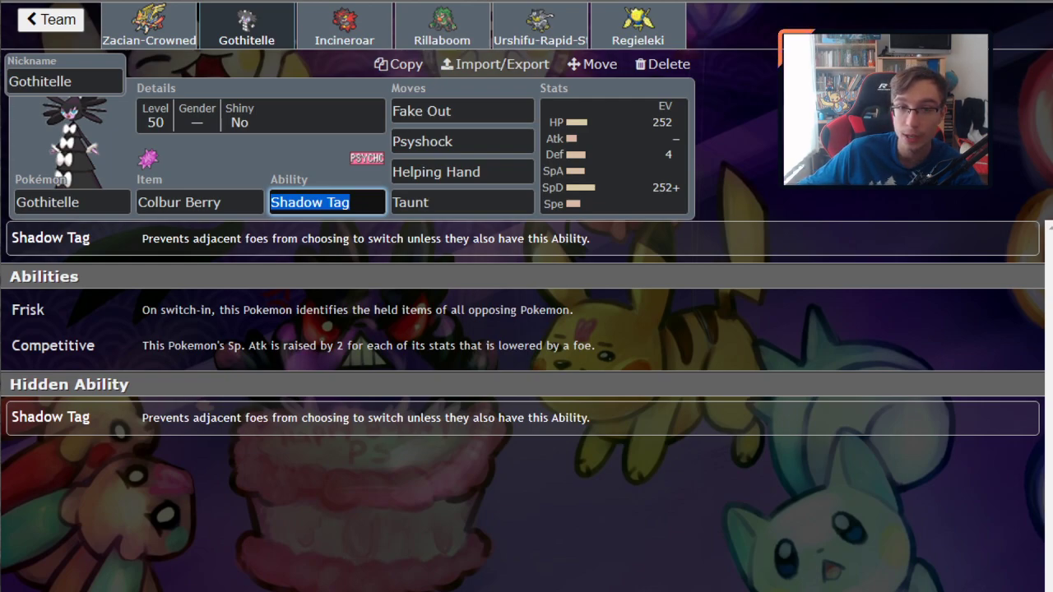
# Step: Check the Colbur Berry description and Gothitelle's EV spread, then view Regieleki's EV spread
pyautogui.click(233, 194)
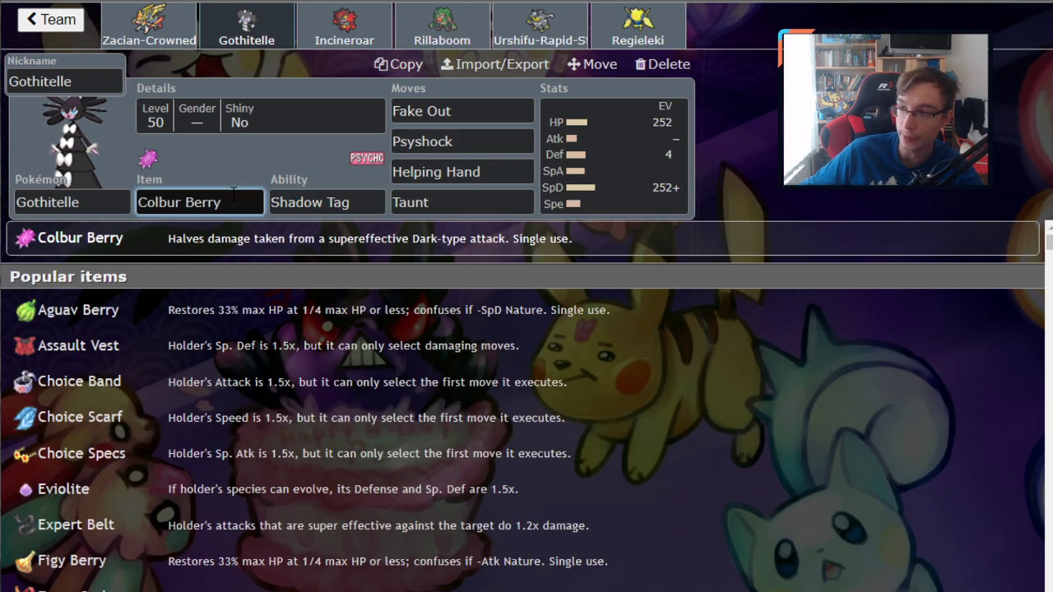
pyautogui.click(598, 186)
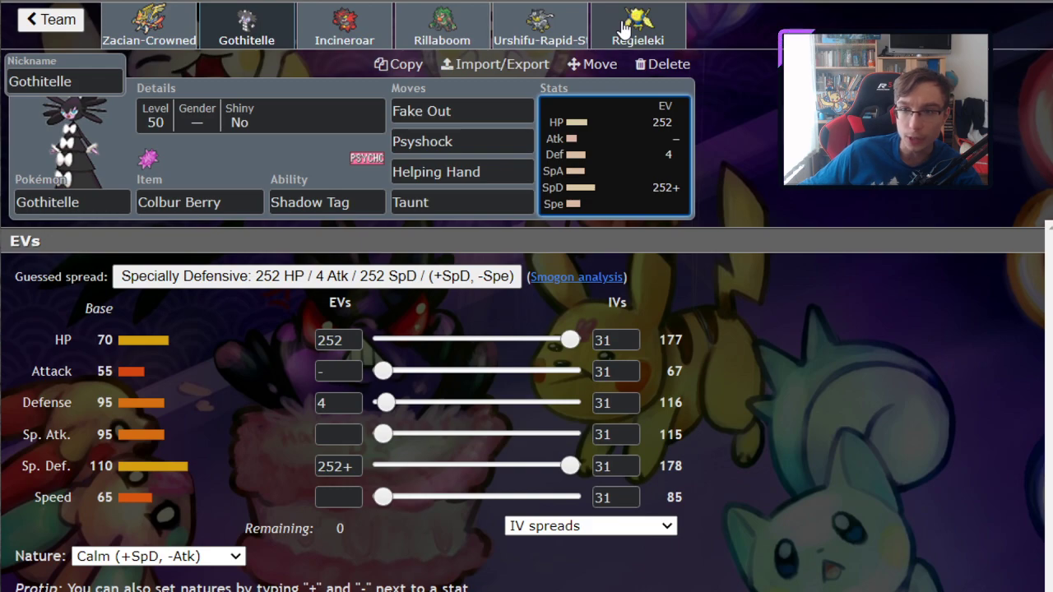
pyautogui.click(624, 29)
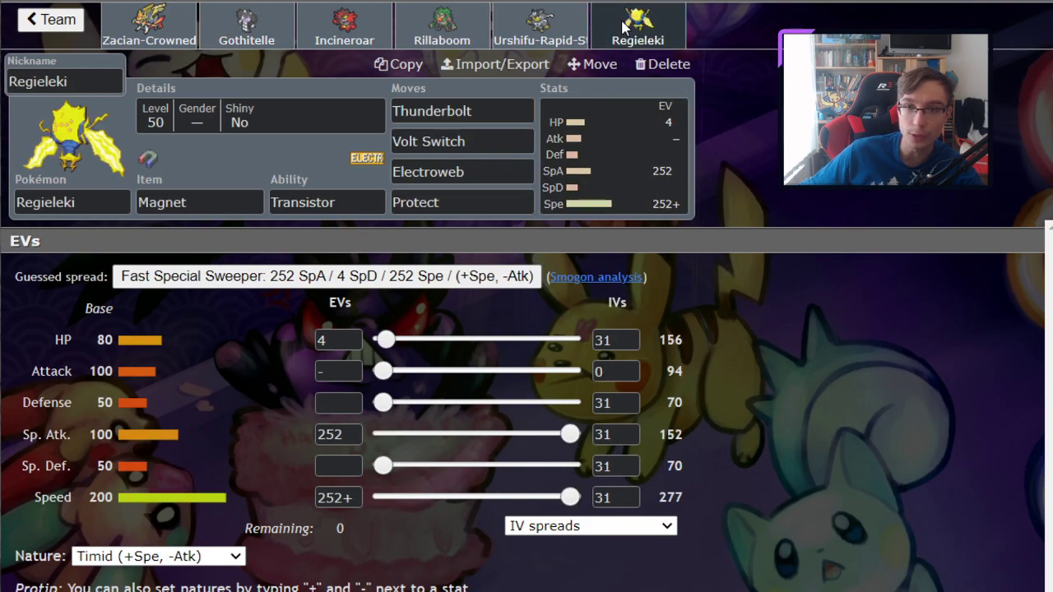
# Step: Inspect Zacian-Crowned's EV spread, Behemoth Blade move, Rusted Sword item and Intrepid Sword ability
pyautogui.click(142, 22)
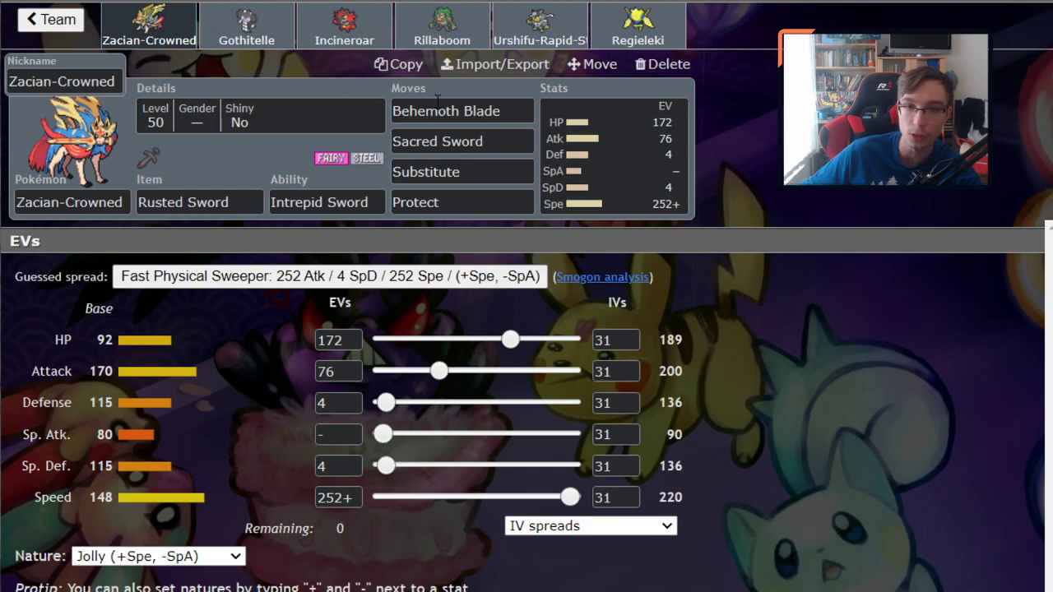
pyautogui.click(515, 111)
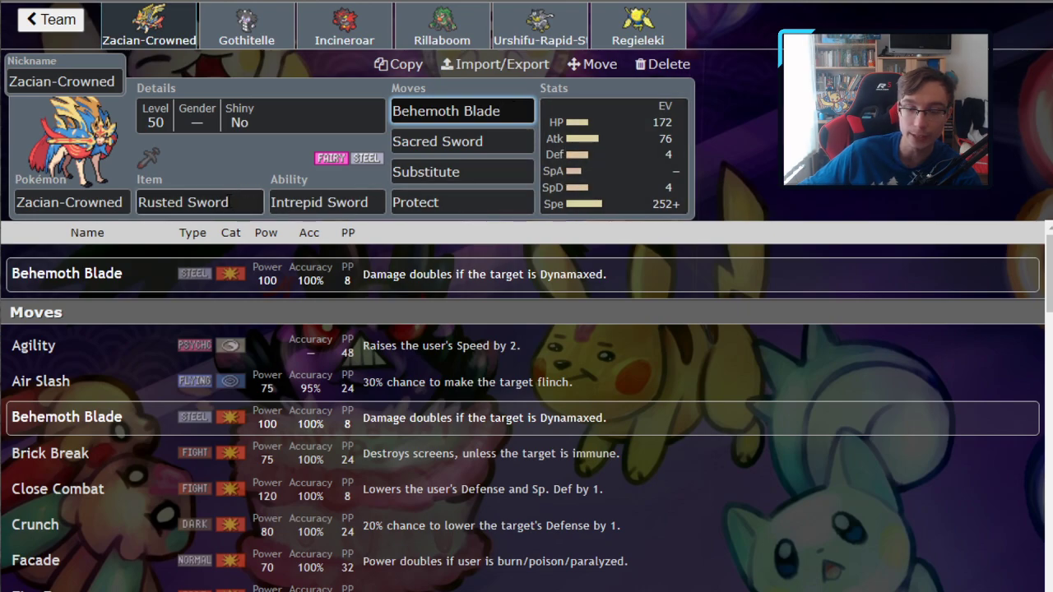
pyautogui.click(231, 202)
pyautogui.click(374, 203)
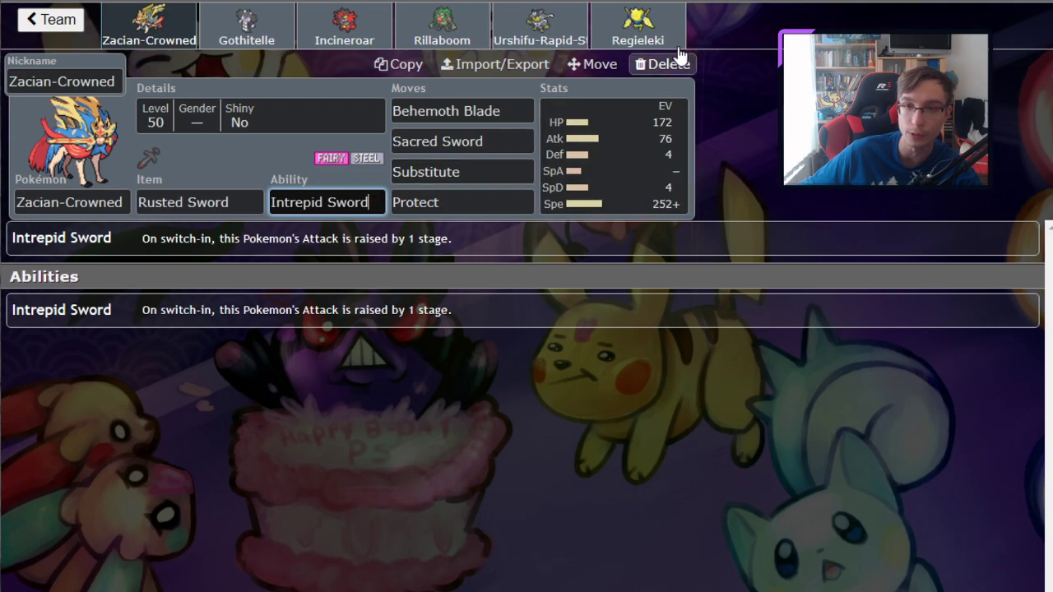
# Step: View the abilities of Regieleki and Rillaboom, ending on Regieleki's Transistor
pyautogui.click(640, 31)
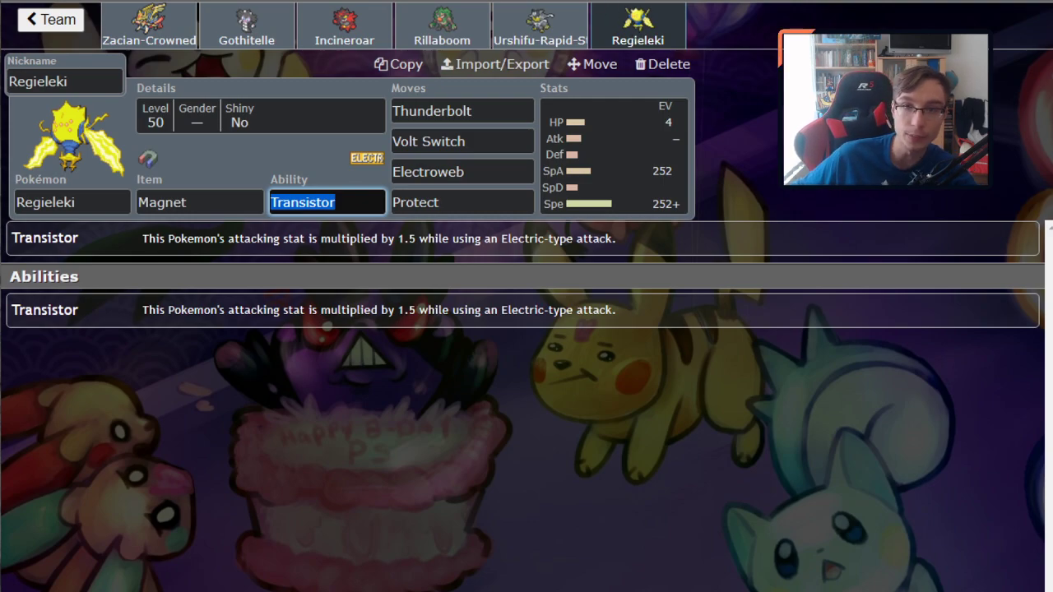
pyautogui.click(464, 28)
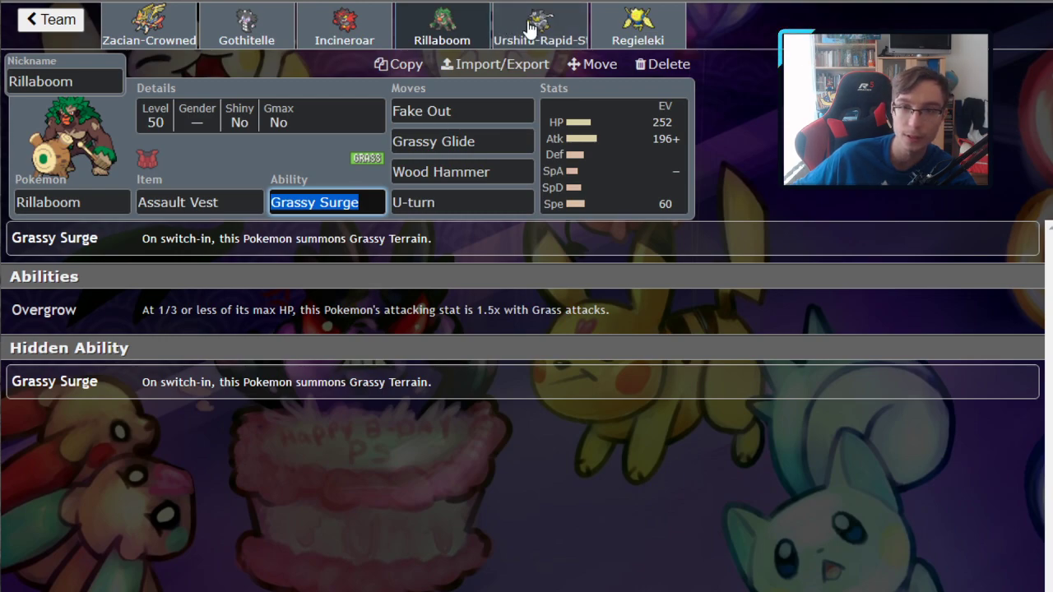
pyautogui.click(621, 29)
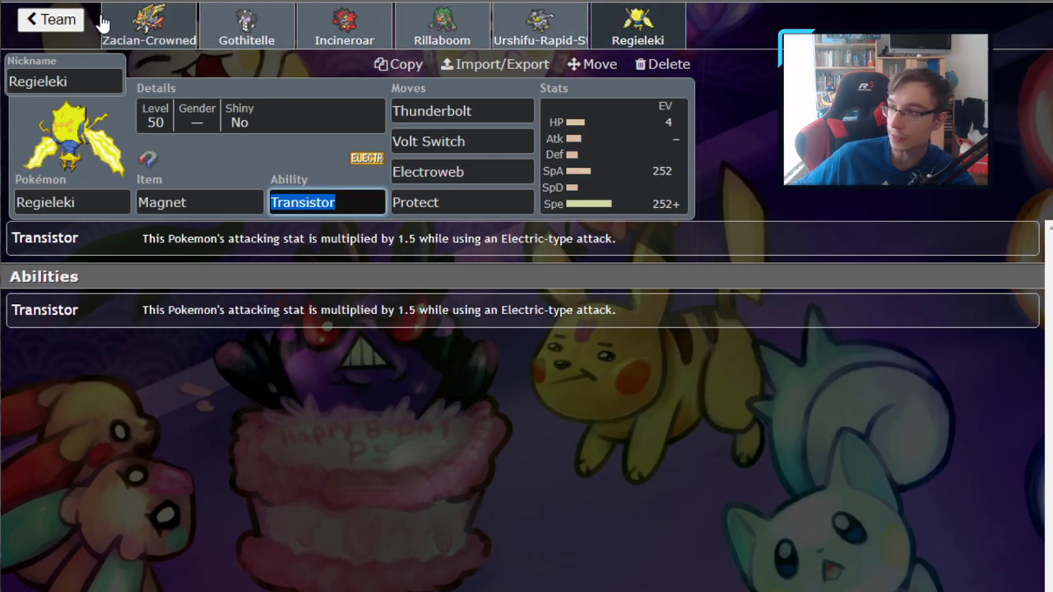
# Step: Open the team "VGC 2021 series 10 Team 2" and look through the sets of its six Pokémon
pyautogui.click(65, 18)
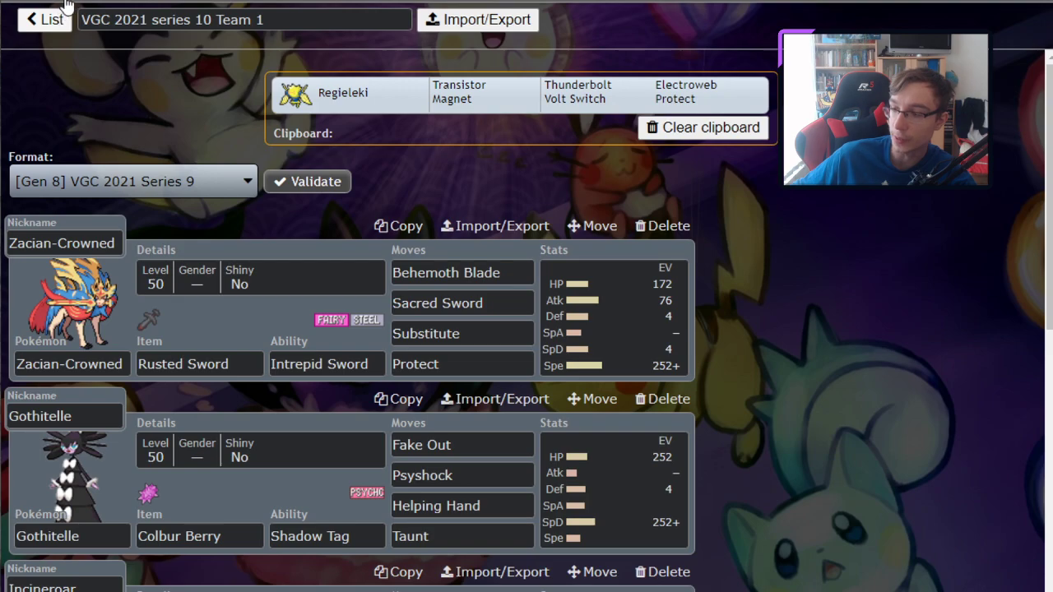
pyautogui.click(66, 5)
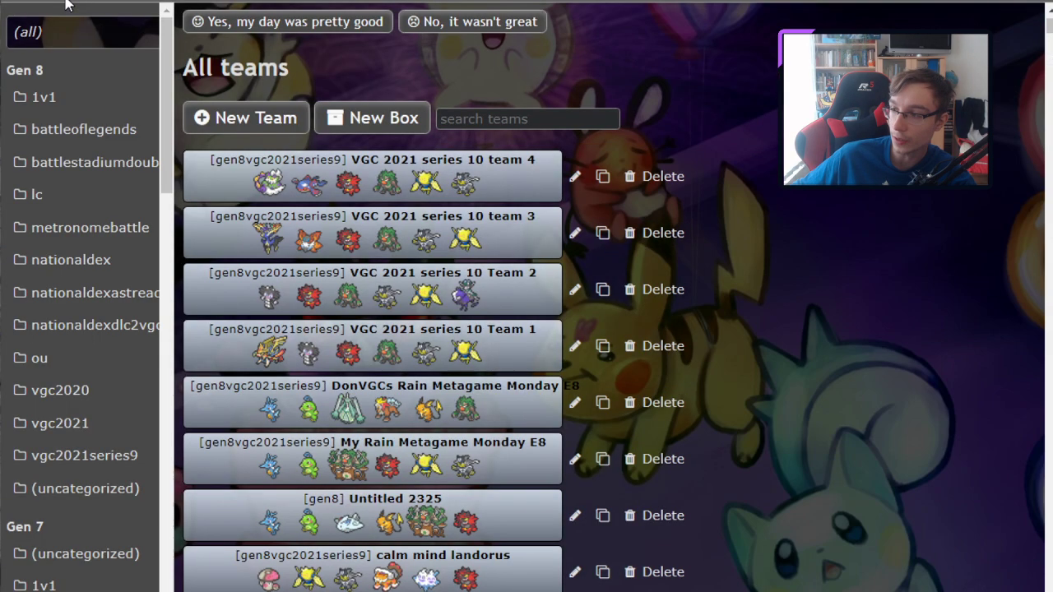
pyautogui.click(350, 309)
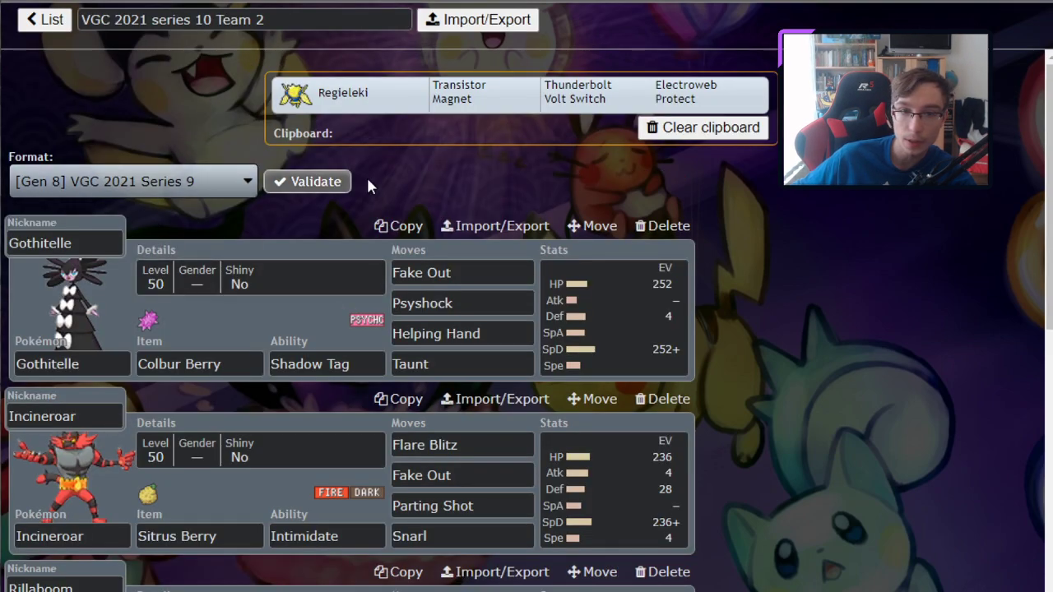
pyautogui.scroll(-5, 365, 183)
pyautogui.scroll(-2, 440, 194)
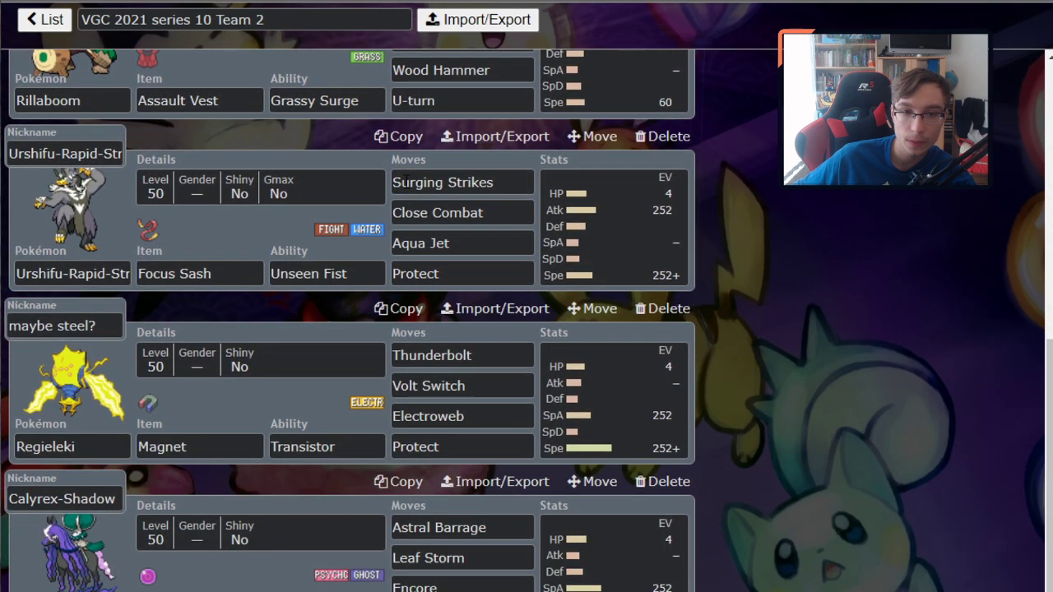
pyautogui.scroll(-1, 440, 194)
pyautogui.scroll(4, 440, 194)
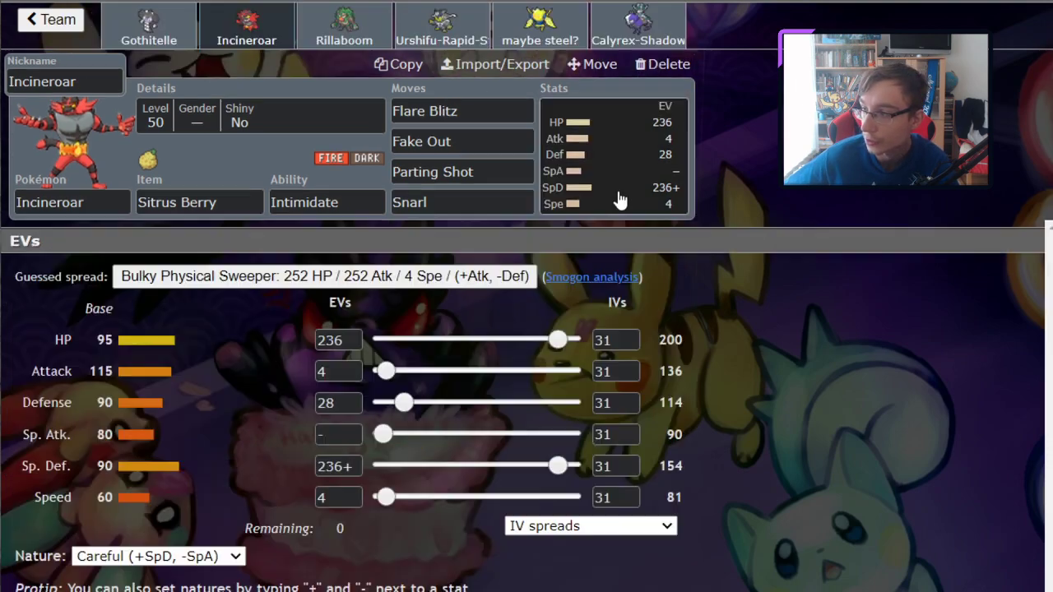
# Step: Inspect Incineroar's EV spread, then read the descriptions of its Parting Shot and Snarl moves
pyautogui.click(612, 182)
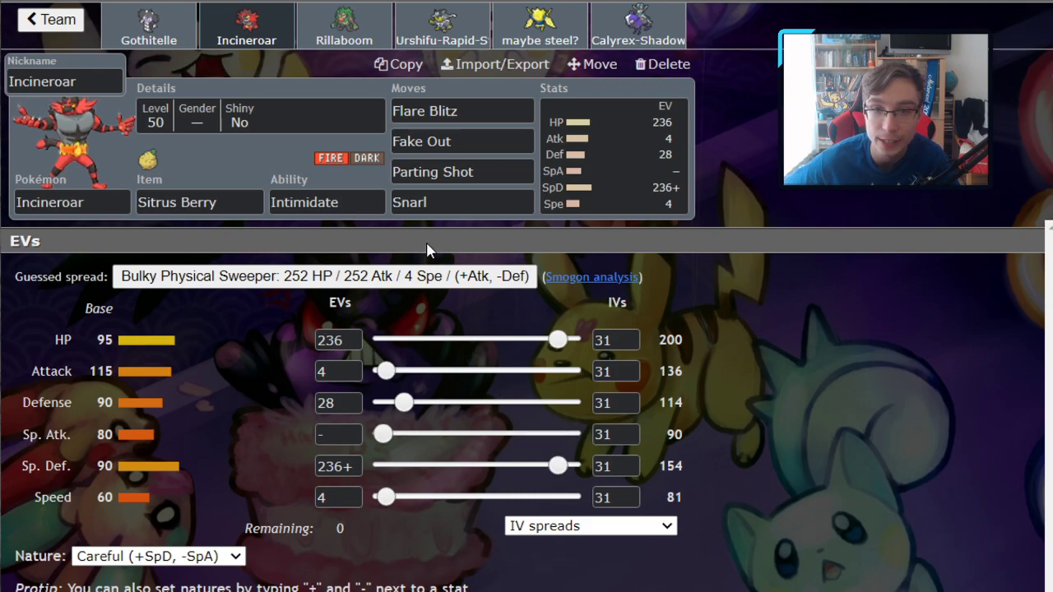
pyautogui.click(460, 202)
pyautogui.click(473, 172)
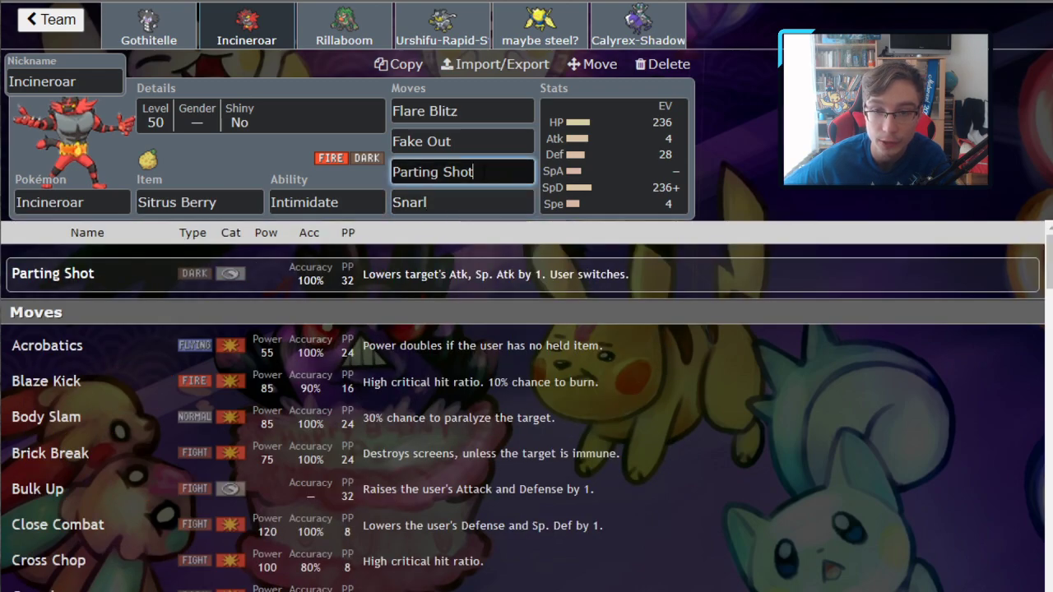
pyautogui.click(491, 198)
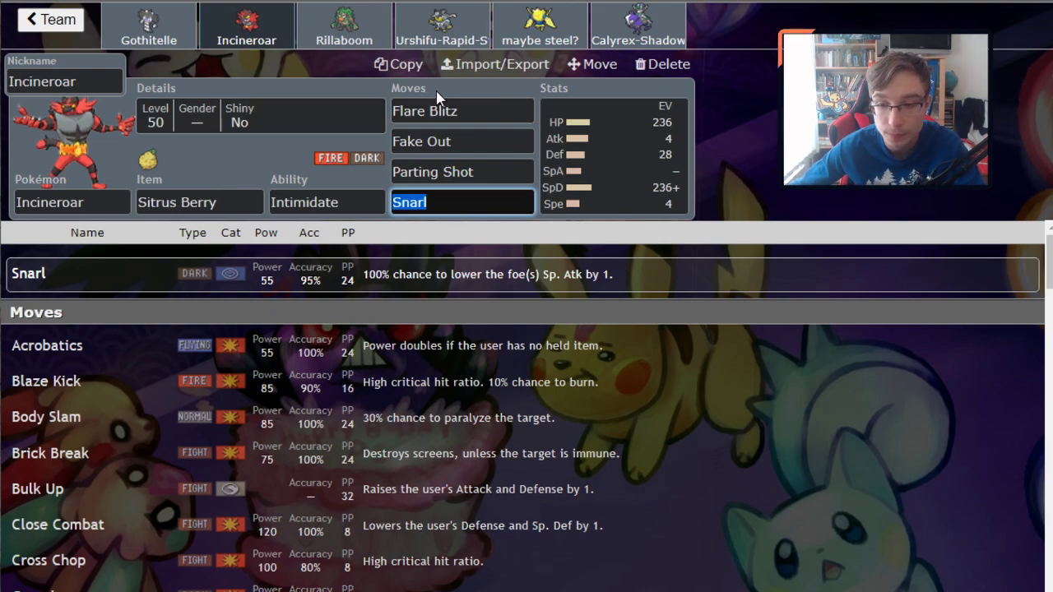
# Step: View the sets of Regieleki, Rillaboom and Urshifu-Rapid-Strike, ending on Regieleki's species entry with its base stats
pyautogui.click(527, 24)
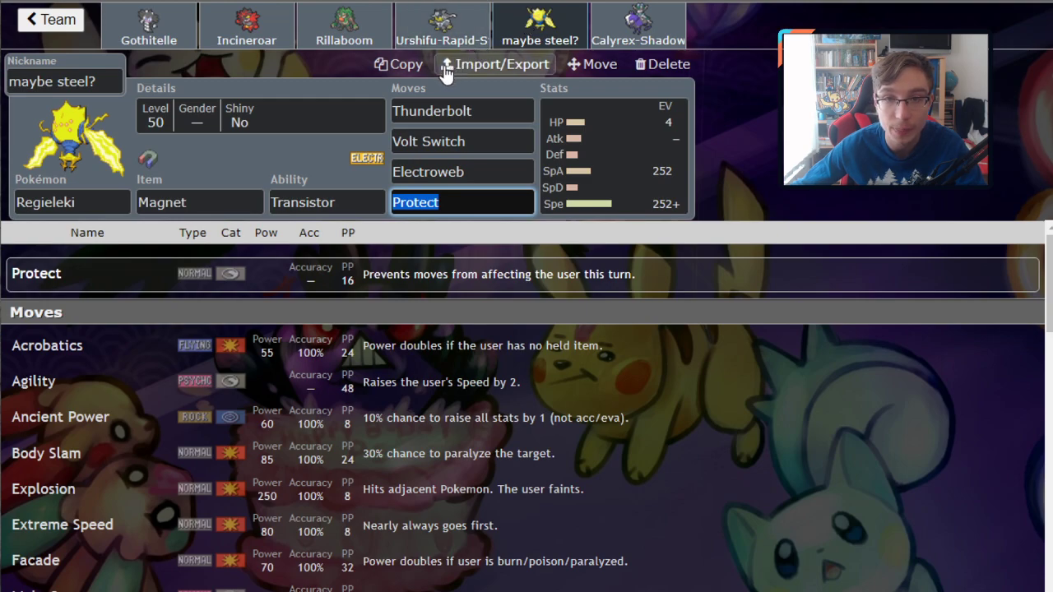
pyautogui.click(333, 33)
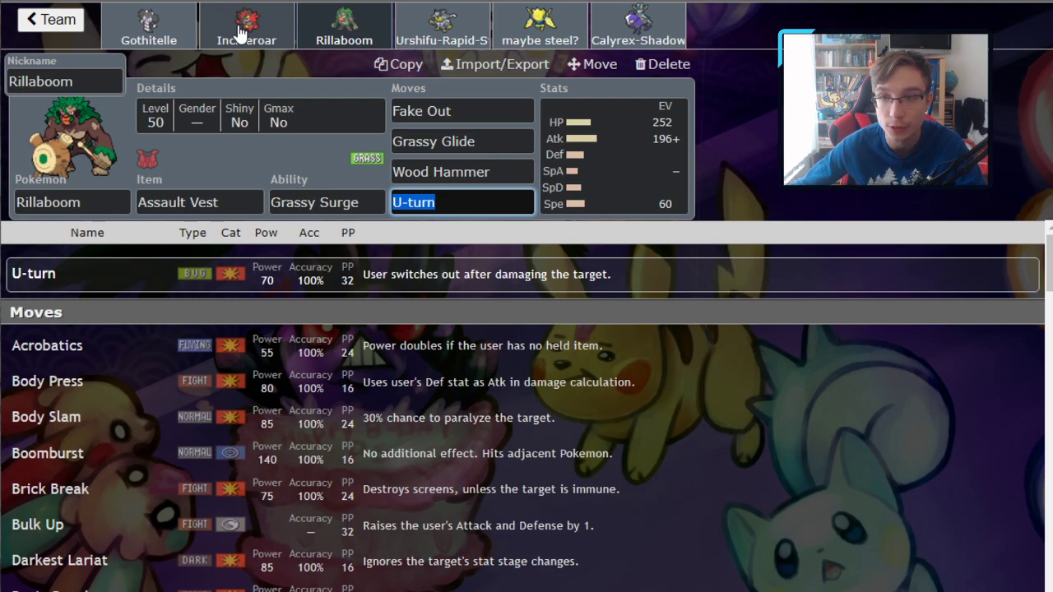
pyautogui.click(436, 32)
pyautogui.click(355, 31)
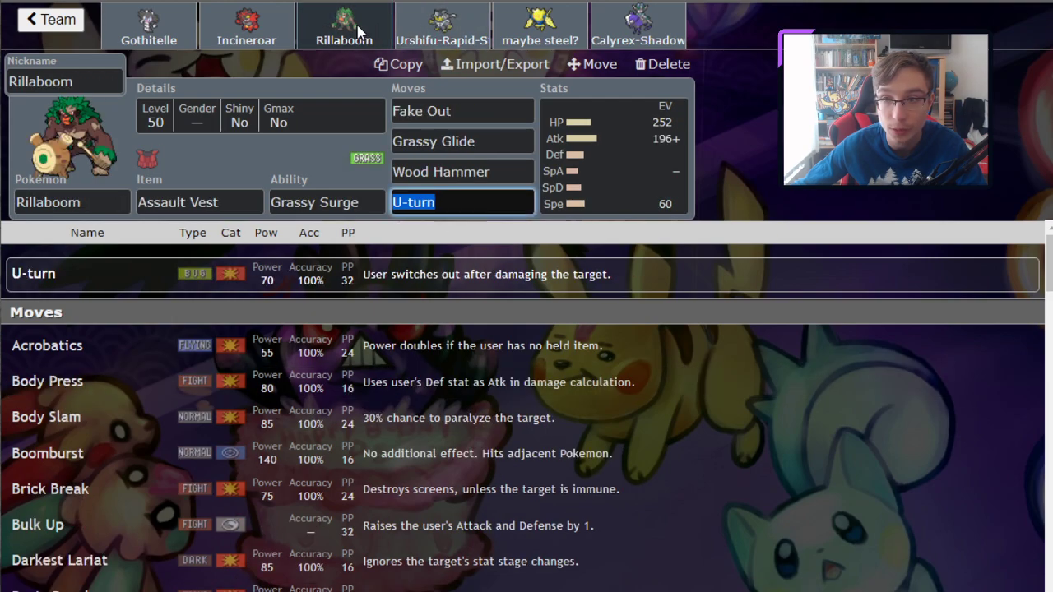
pyautogui.click(561, 38)
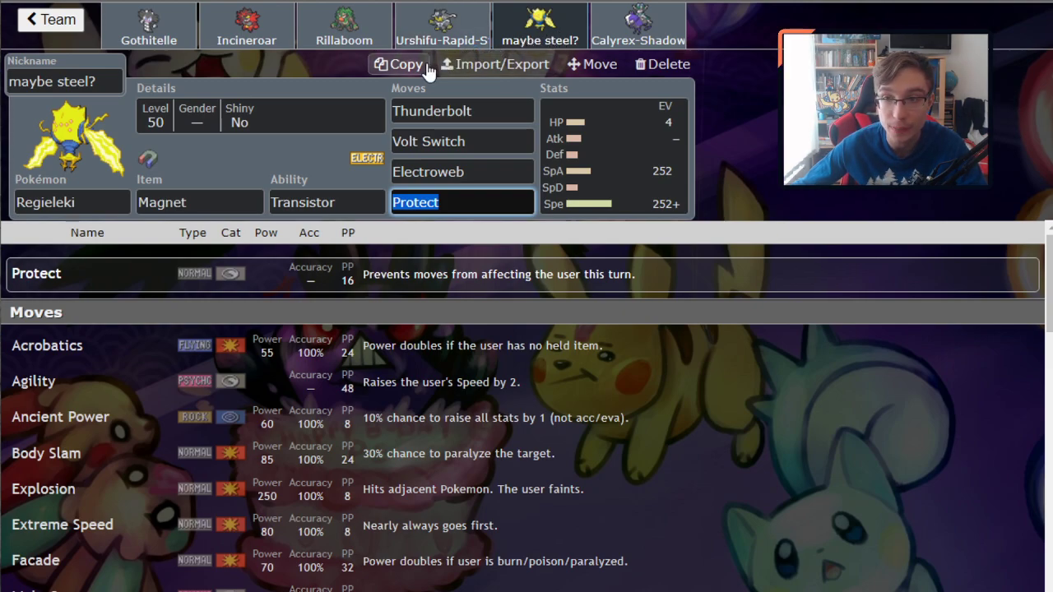
pyautogui.click(106, 201)
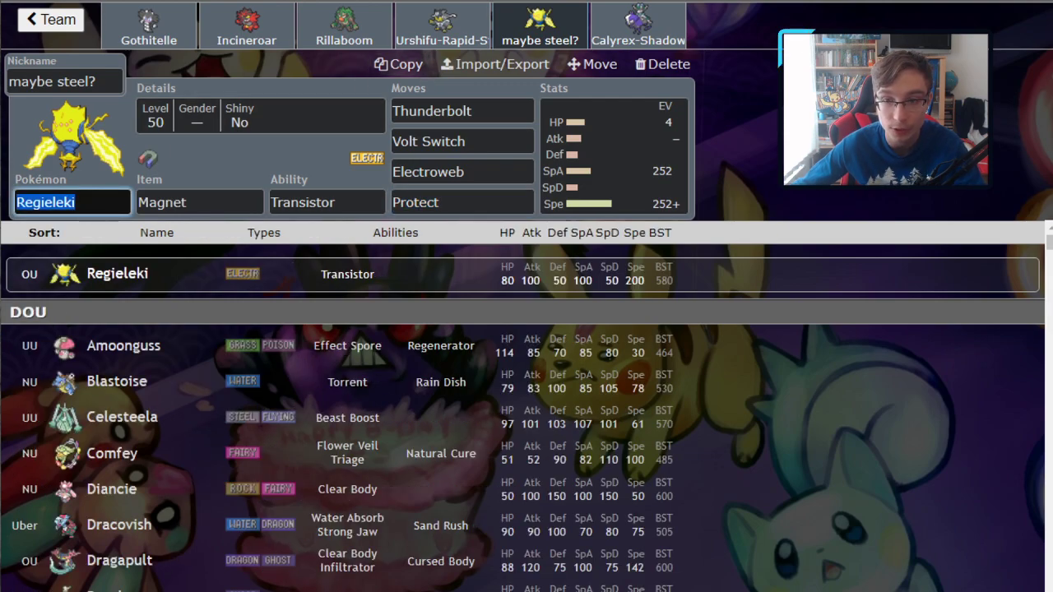
# Step: Replace Gothitelle's fourth move, Taunt, with Trick Room
pyautogui.click(170, 33)
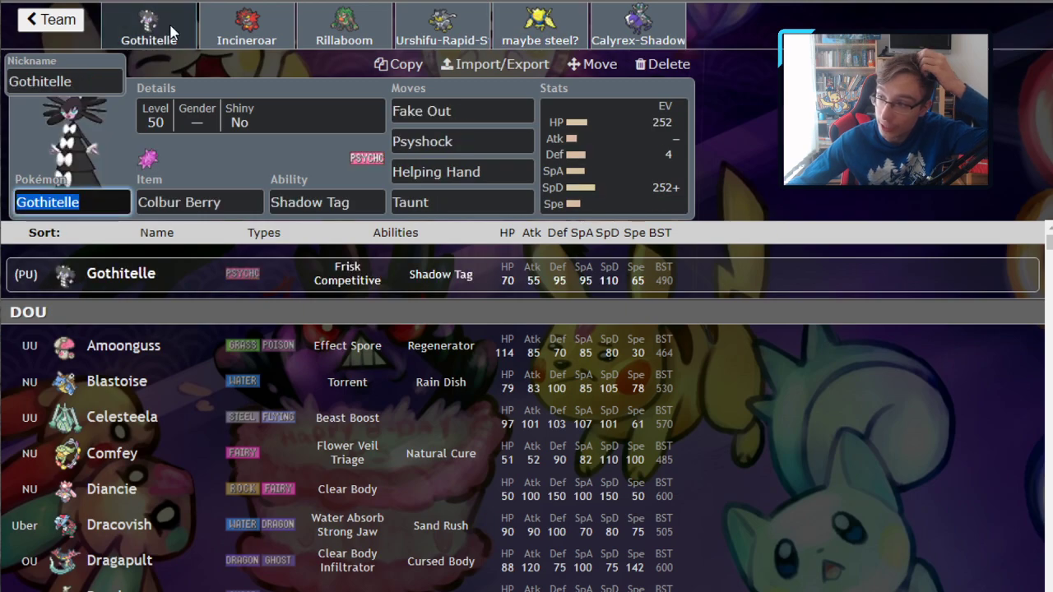
pyautogui.press('Tab')
pyautogui.press('Tab')
pyautogui.press('Tab')
pyautogui.press('Tab')
pyautogui.press('Tab')
pyautogui.press('Tab')
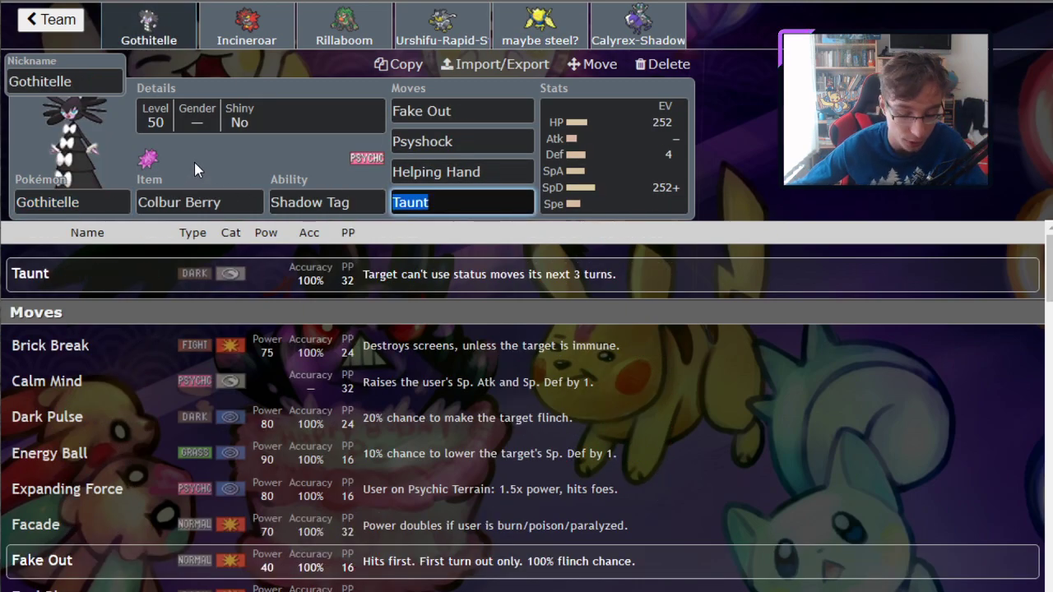
pyautogui.write('trick')
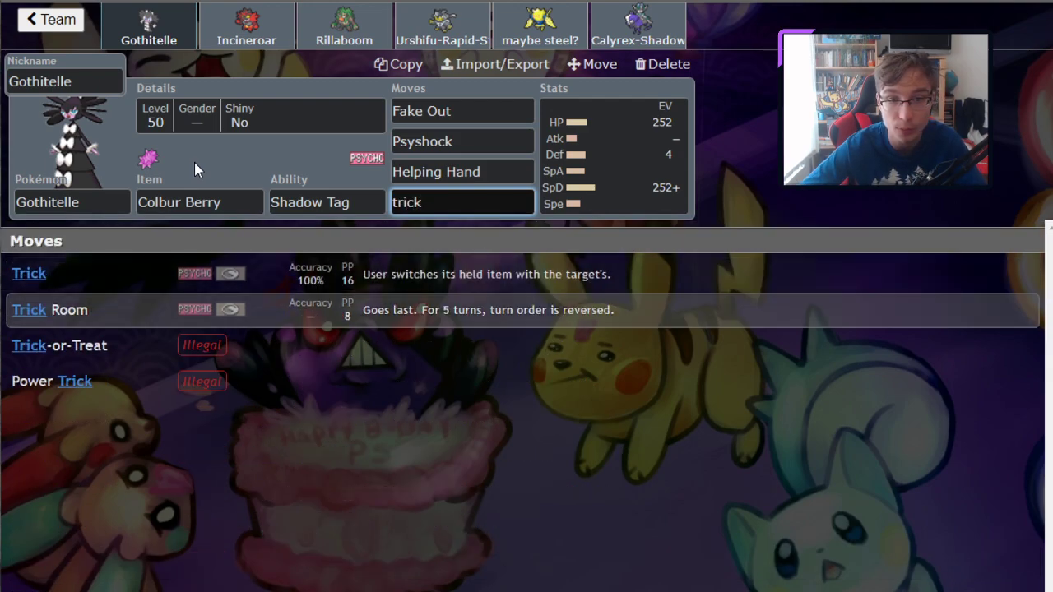
pyautogui.press('Return')
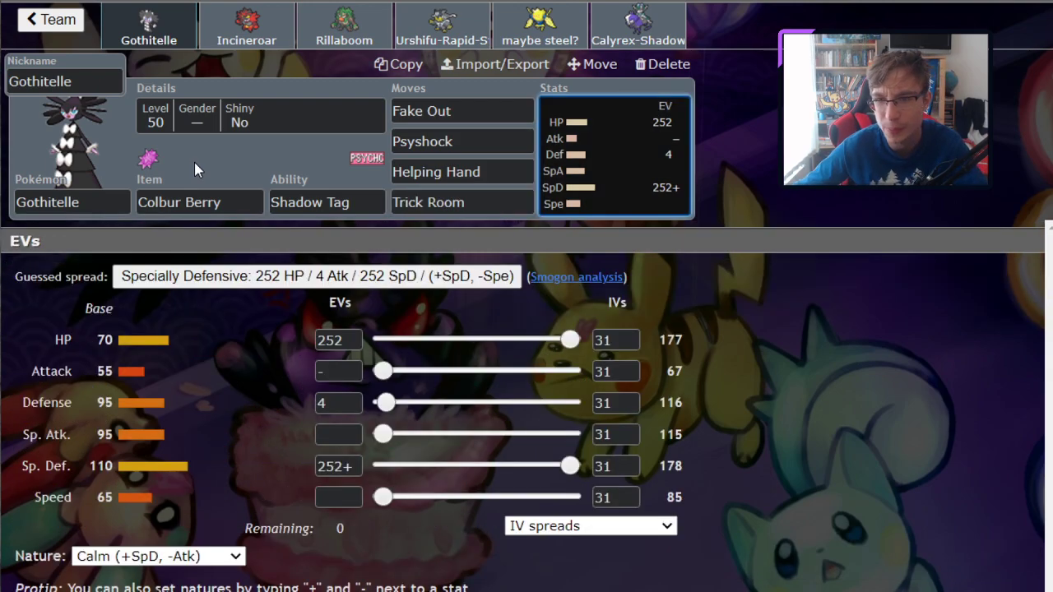
# Step: Set Gothitelle's fourth move back to Taunt
pyautogui.click(483, 205)
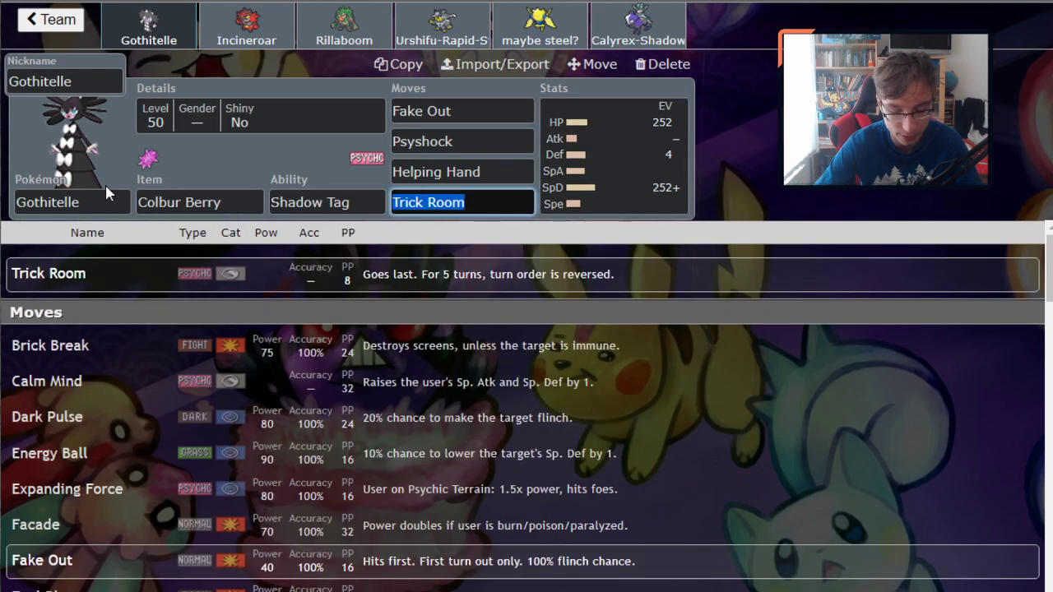
pyautogui.write('taun')
pyautogui.press('Return')
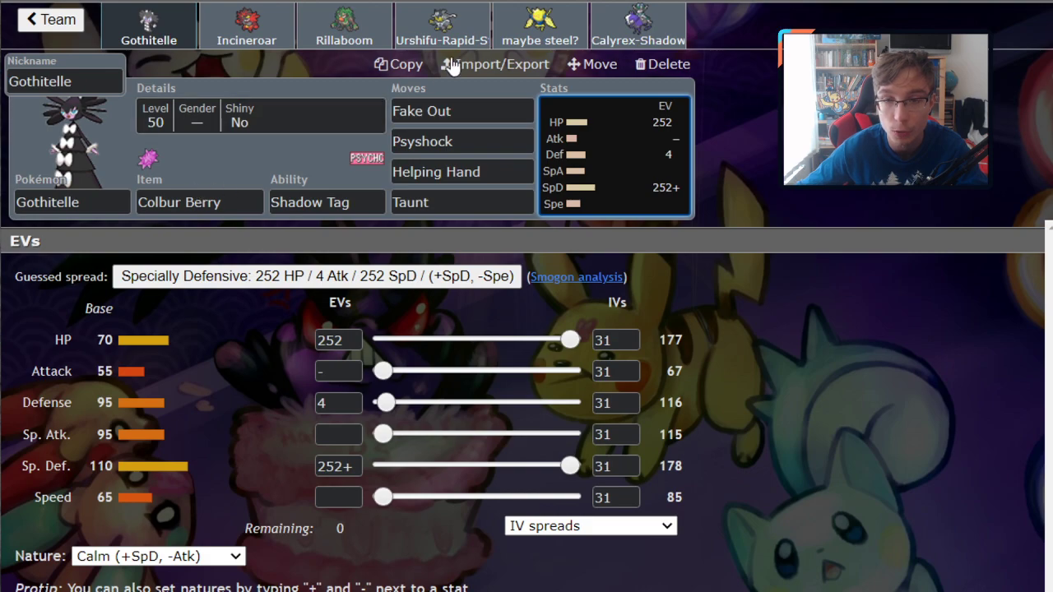
# Step: Check Regieleki's EV spread, then leave this team and open "VGC 2021 series 10 team 3"
pyautogui.click(533, 38)
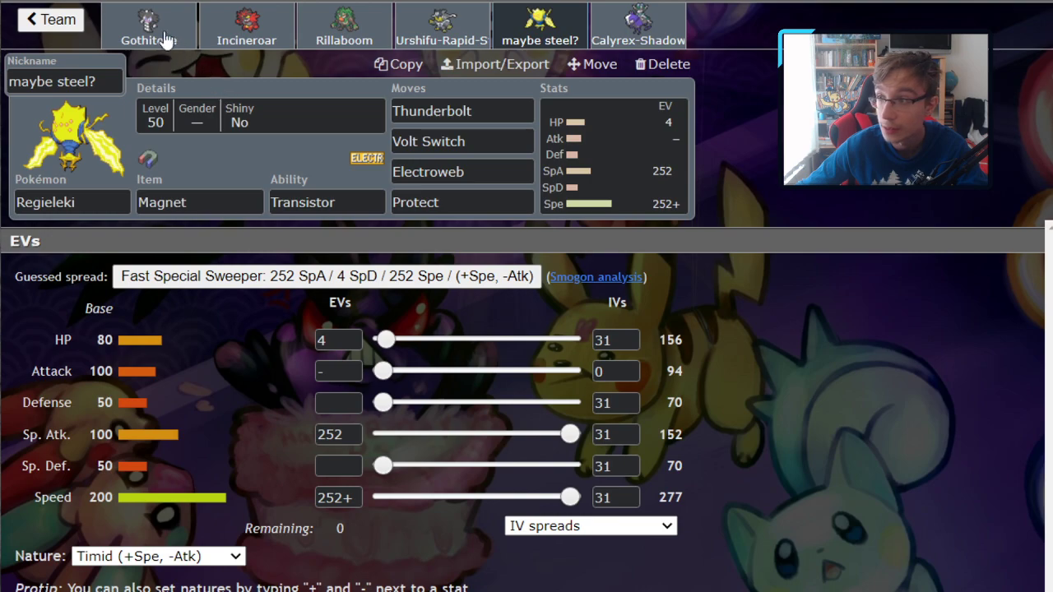
pyautogui.click(57, 23)
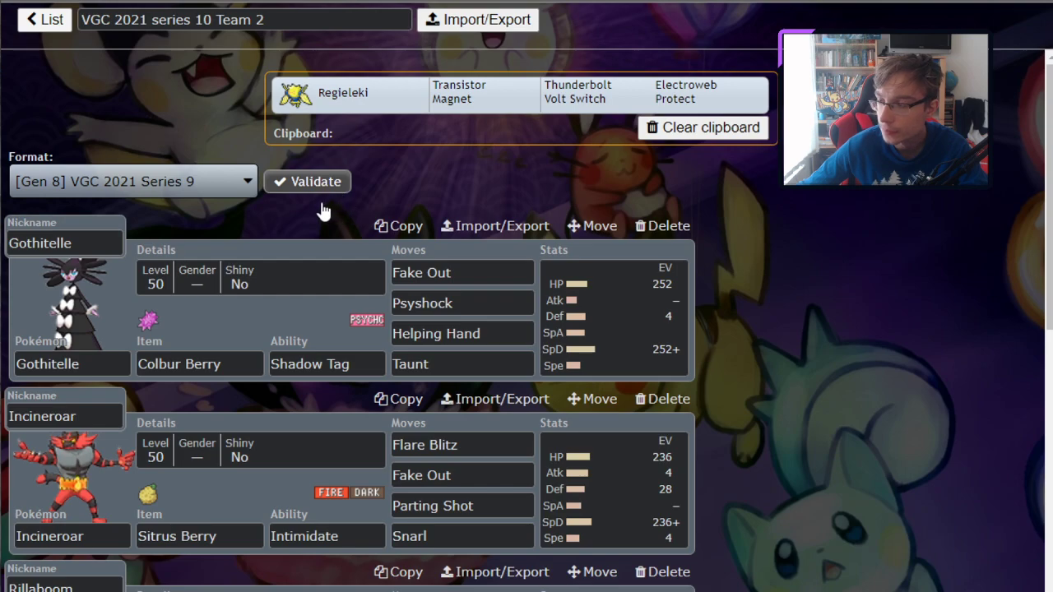
pyautogui.hotkey('alt', 'Left')
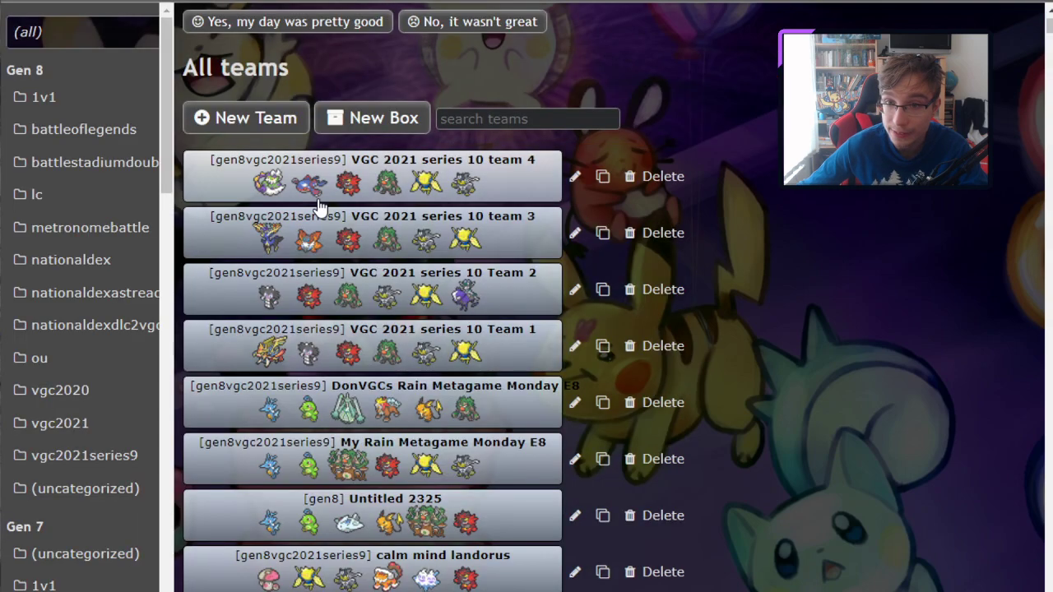
pyautogui.click(357, 259)
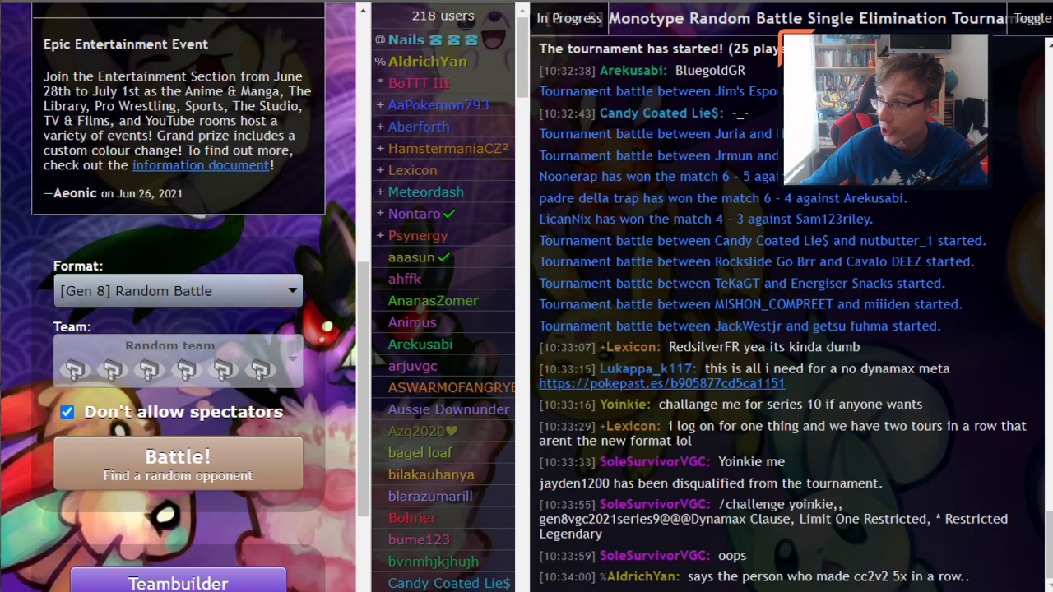
pyautogui.click(223, 576)
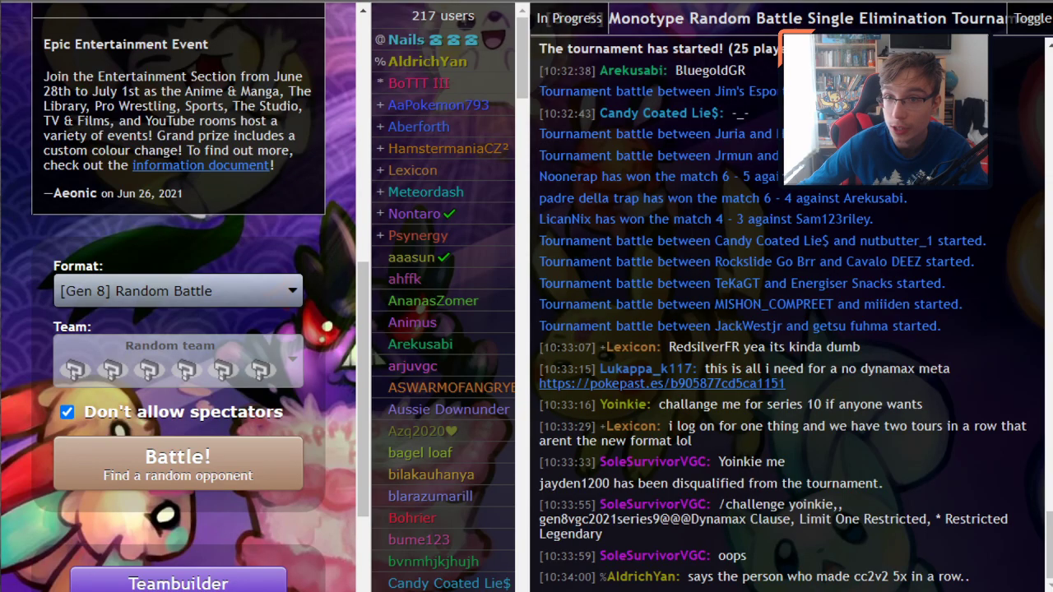
pyautogui.click(246, 581)
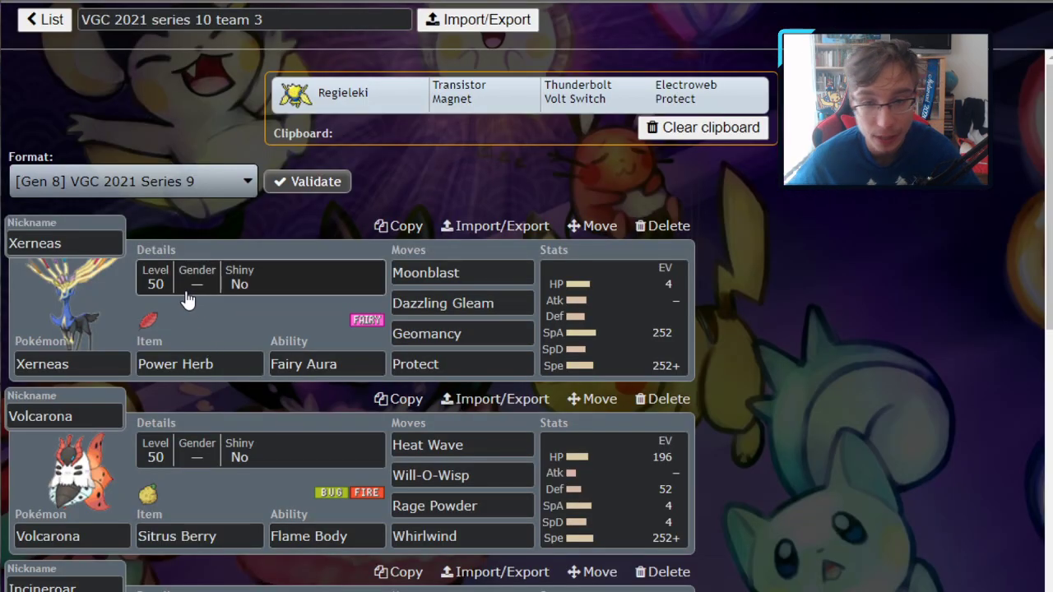
# Step: Look through the sets of team 3 down to Regieleki, then return to Xerneas and Volcarona
pyautogui.scroll(-8, 172, 284)
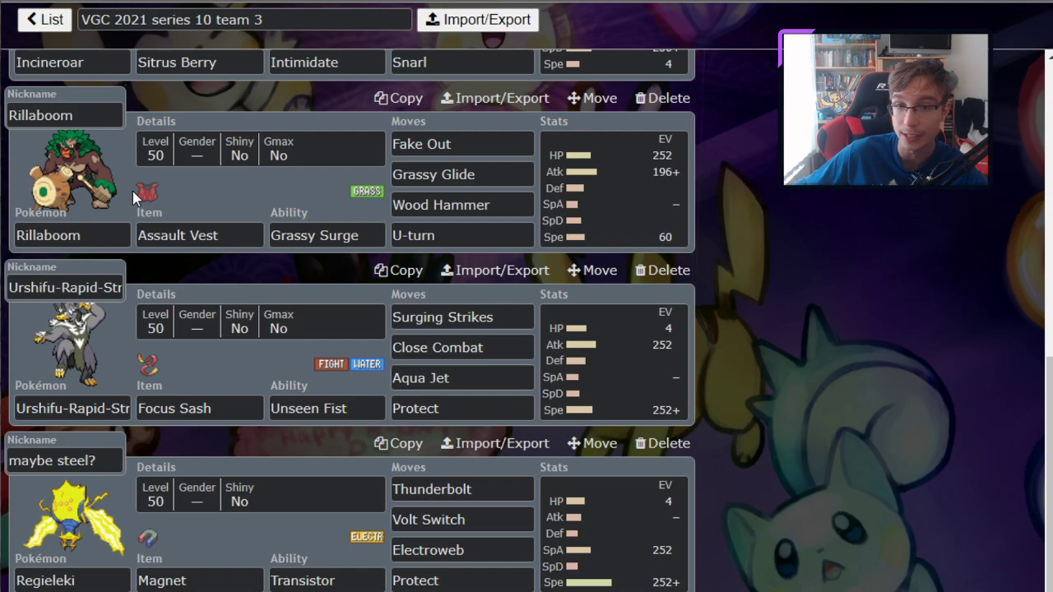
pyautogui.scroll(1, 373, 257)
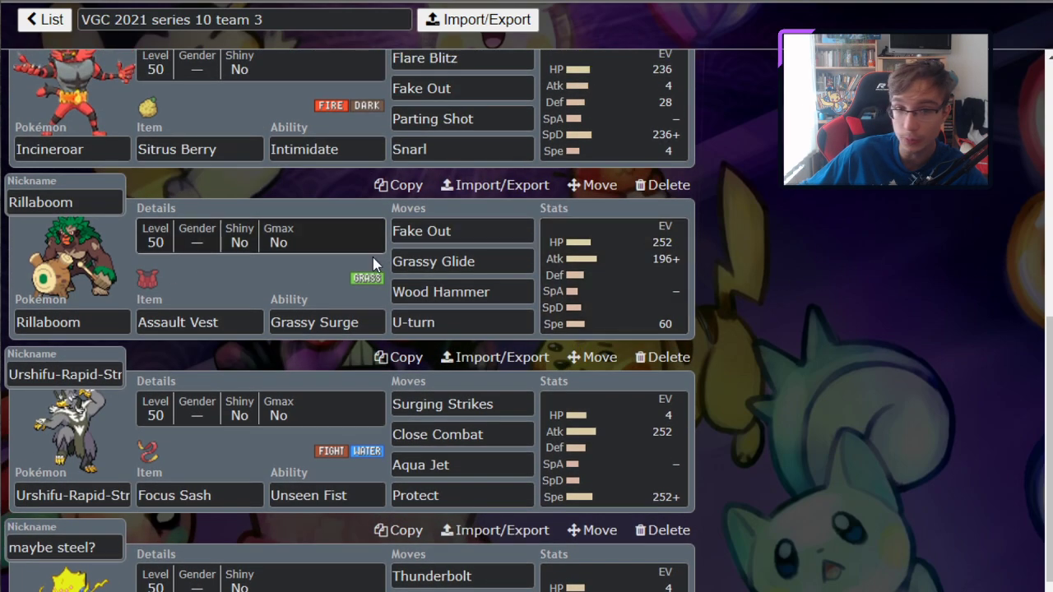
pyautogui.scroll(-1, 372, 257)
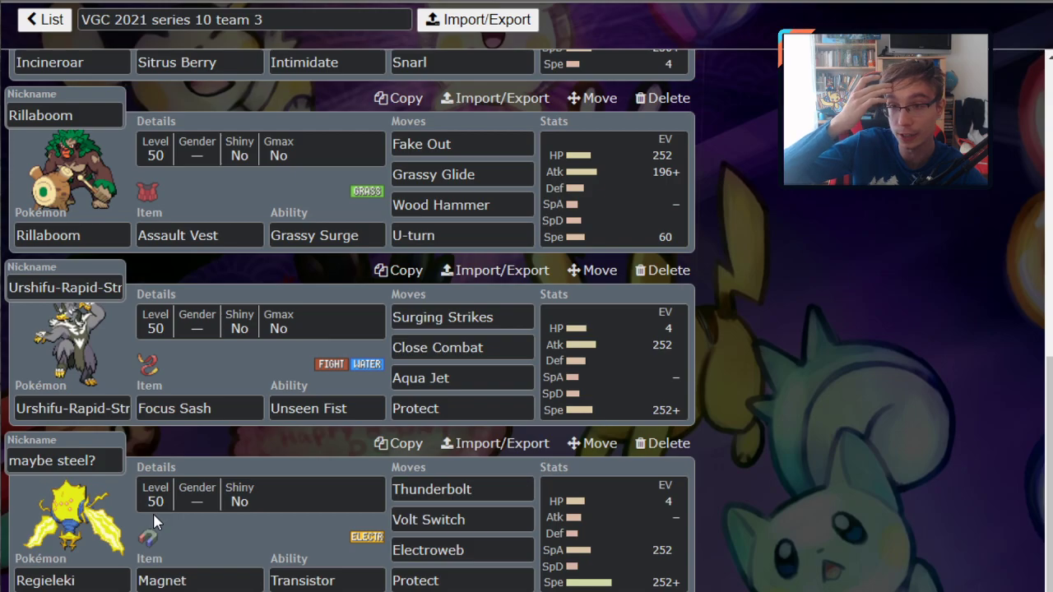
pyautogui.scroll(2, 228, 366)
pyautogui.scroll(5, 228, 366)
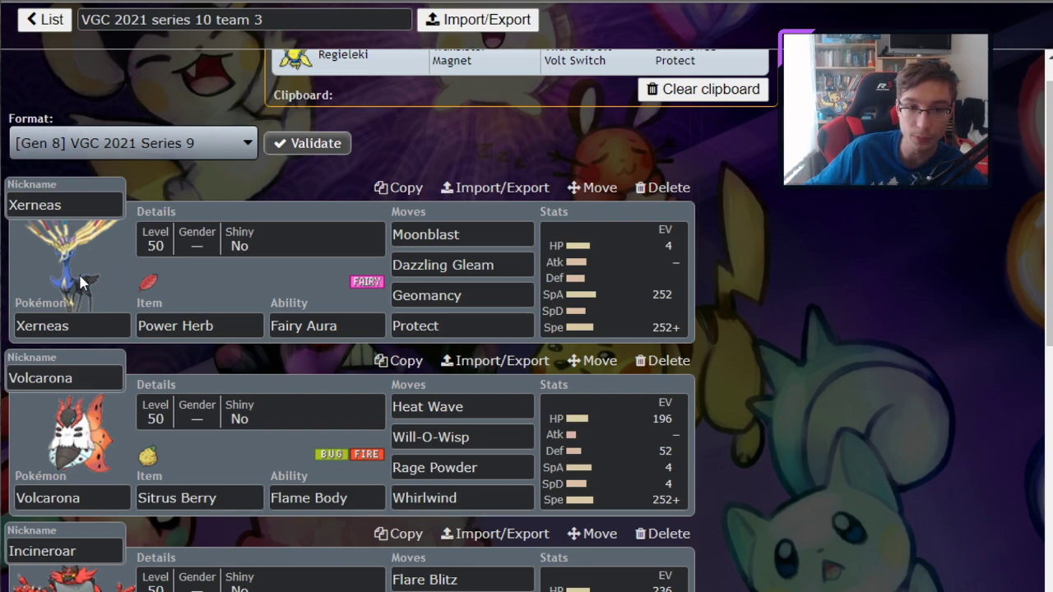
# Step: Inspect Volcarona's four moves and its Flame Body ability, then view Xerneas's Moonblast move
pyautogui.click(525, 496)
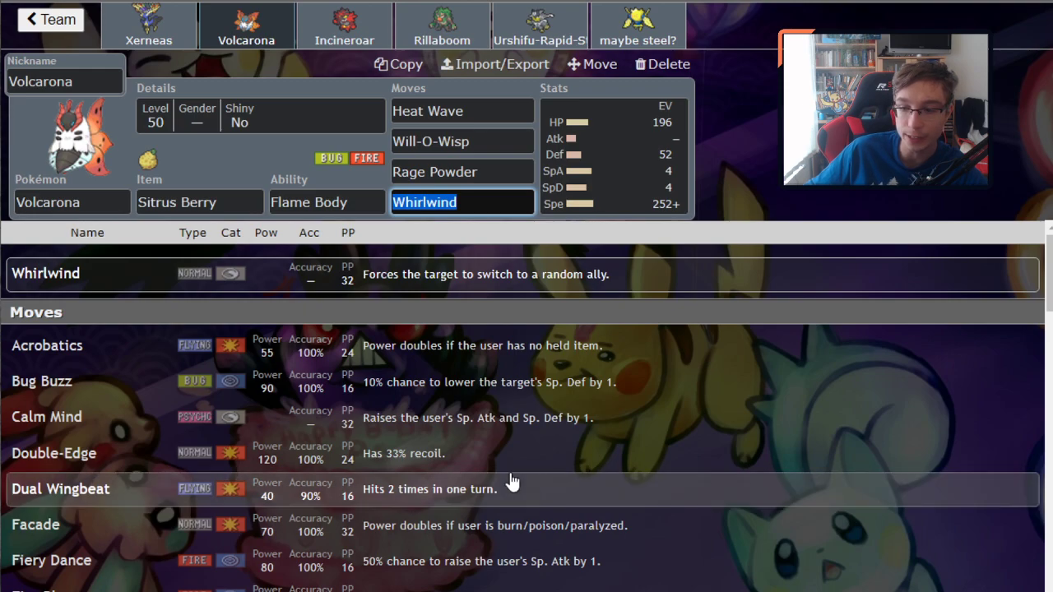
pyautogui.click(491, 141)
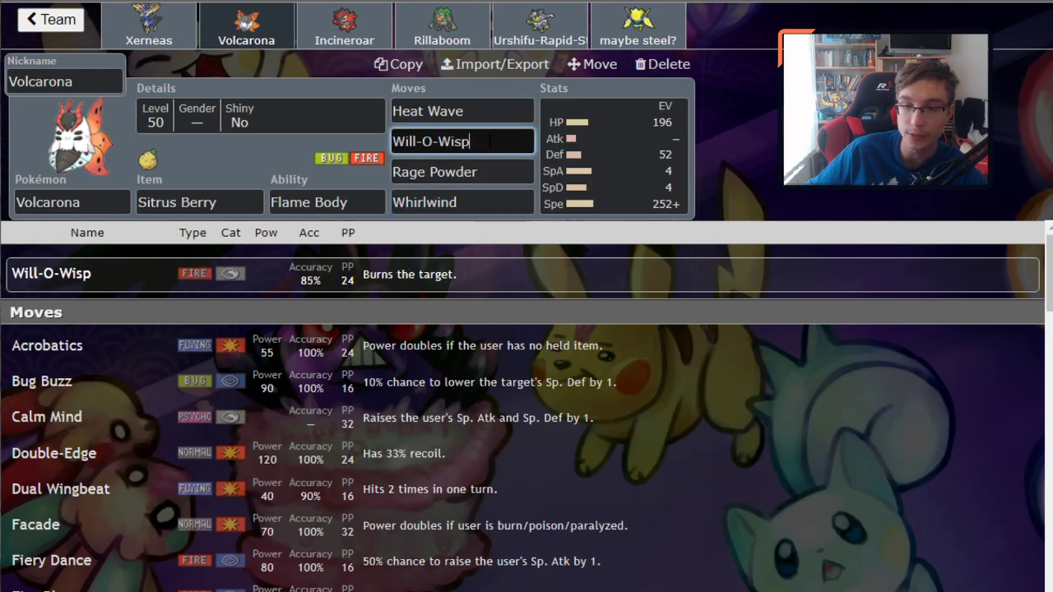
pyautogui.click(491, 207)
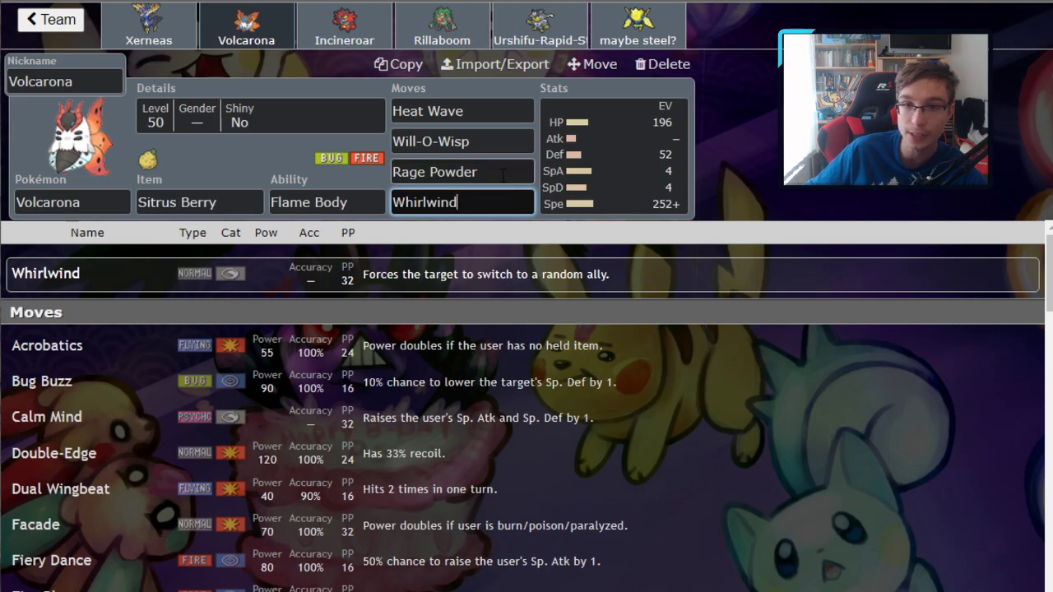
pyautogui.click(482, 173)
pyautogui.click(486, 115)
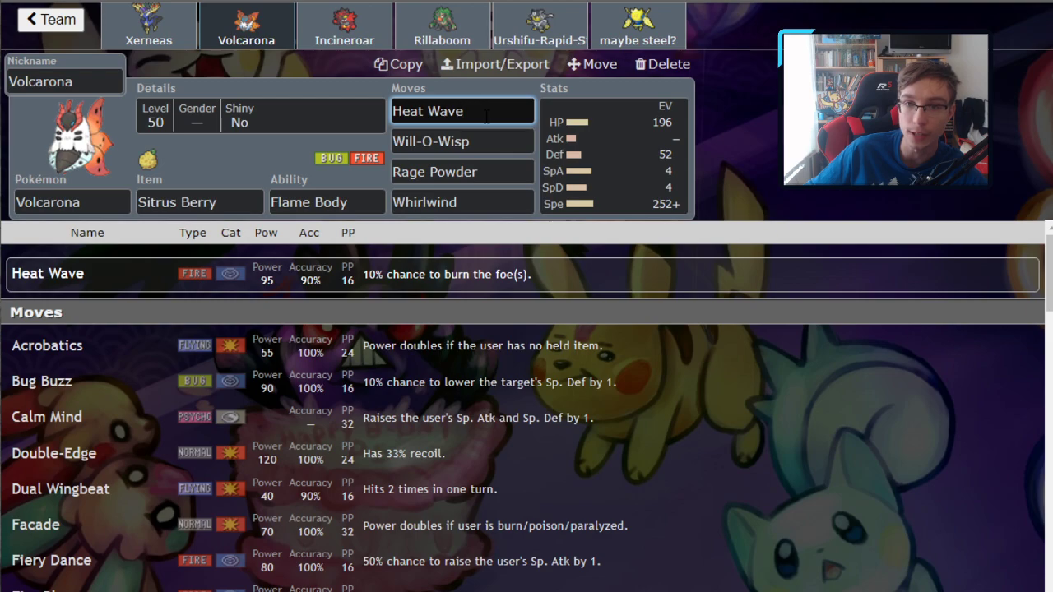
pyautogui.click(352, 207)
pyautogui.click(482, 123)
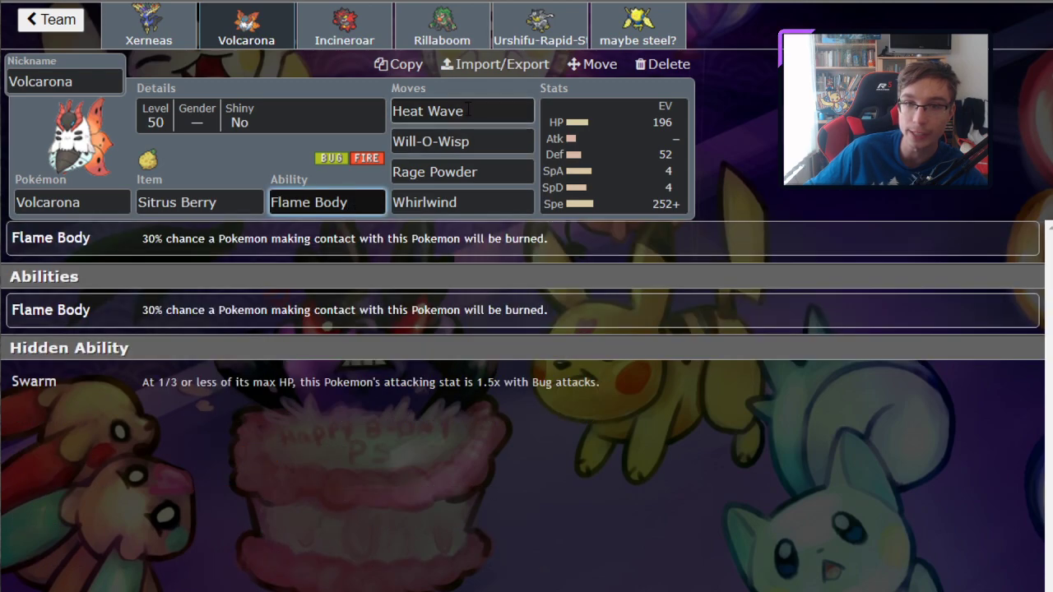
pyautogui.click(146, 25)
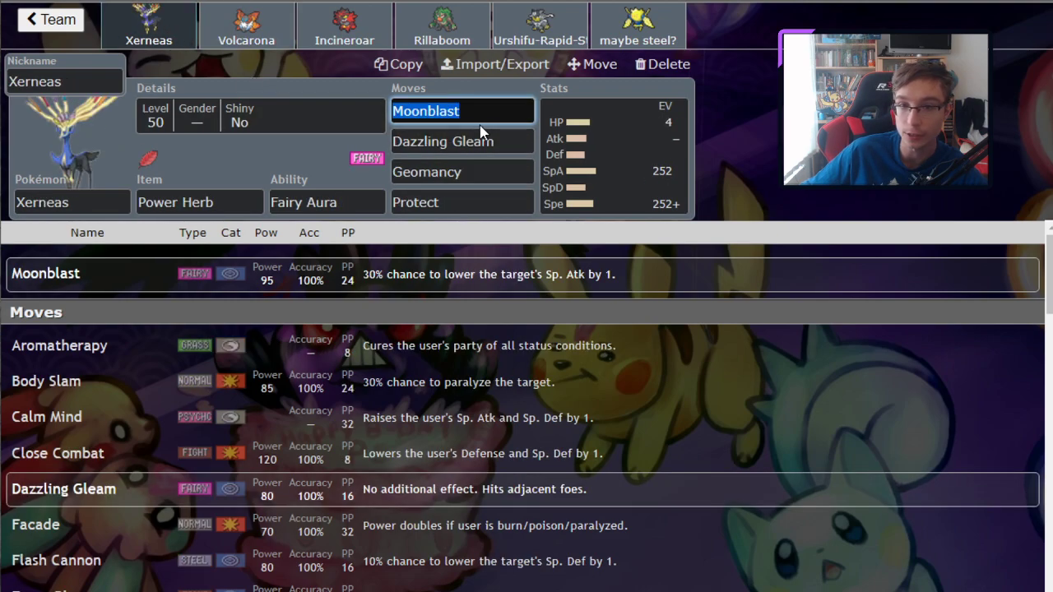
# Step: Inspect Xerneas's Geomancy move and Power Herb item, then return to the overview of team 3
pyautogui.click(400, 172)
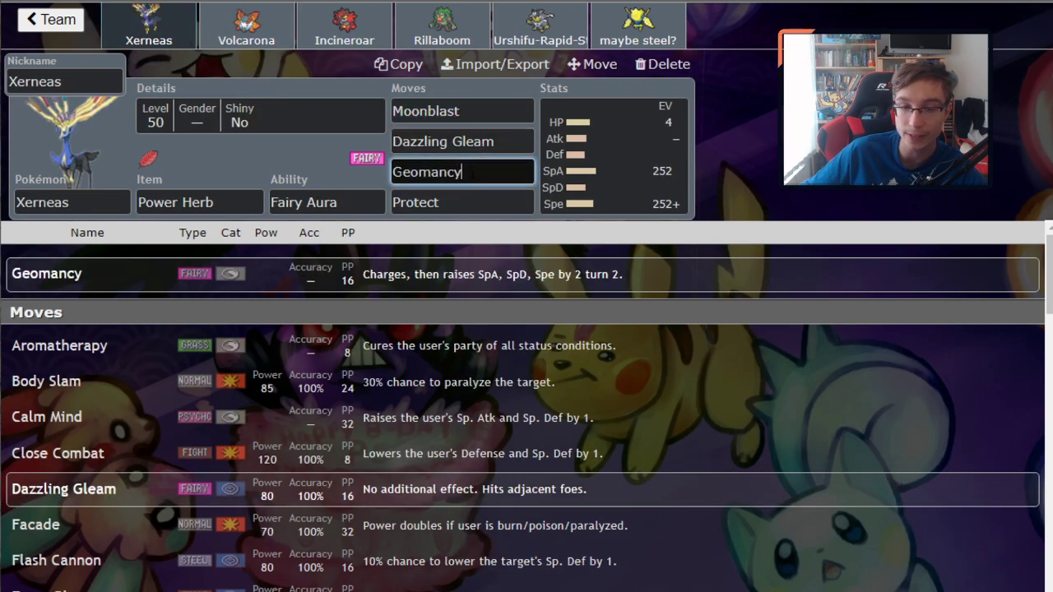
pyautogui.click(243, 202)
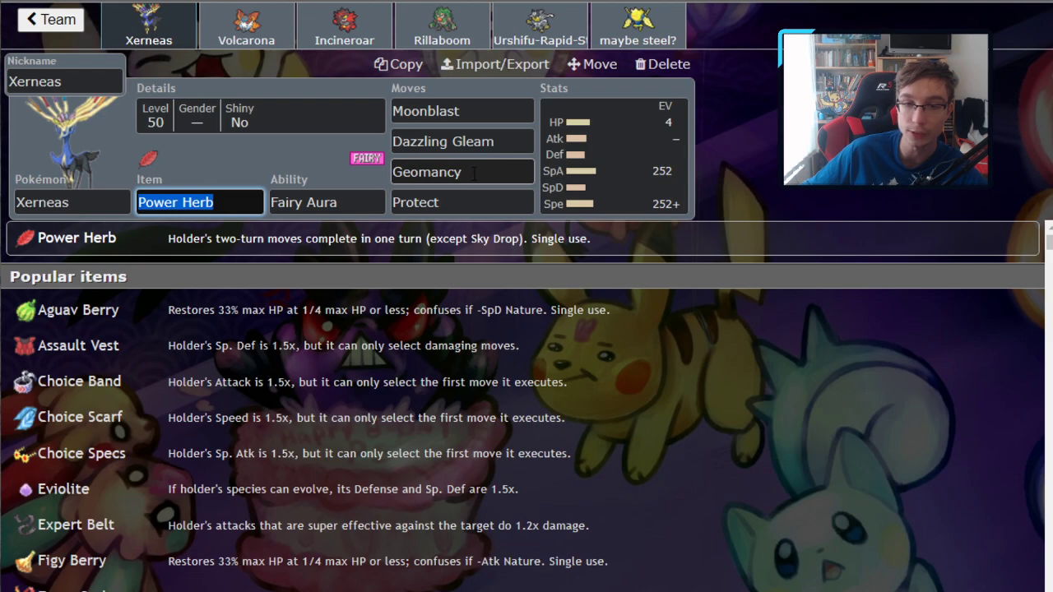
pyautogui.click(58, 20)
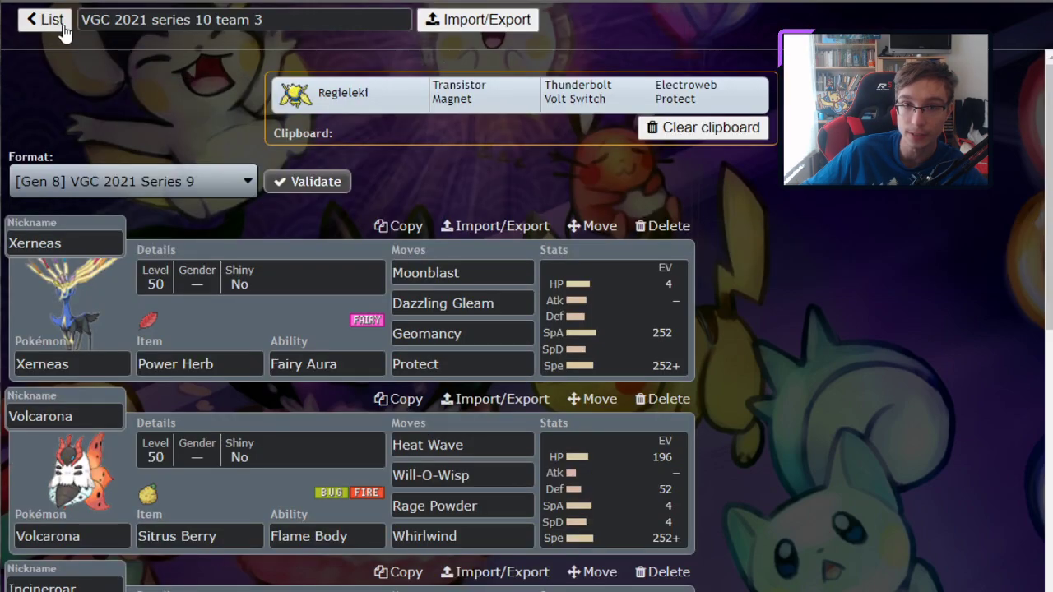
# Step: Compare the EV spreads of team 3's Incineroar, Rillaboom, Xerneas and Volcarona, ending with Urshifu-Rapid-Strike
pyautogui.scroll(-1, 161, 164)
pyautogui.click(623, 425)
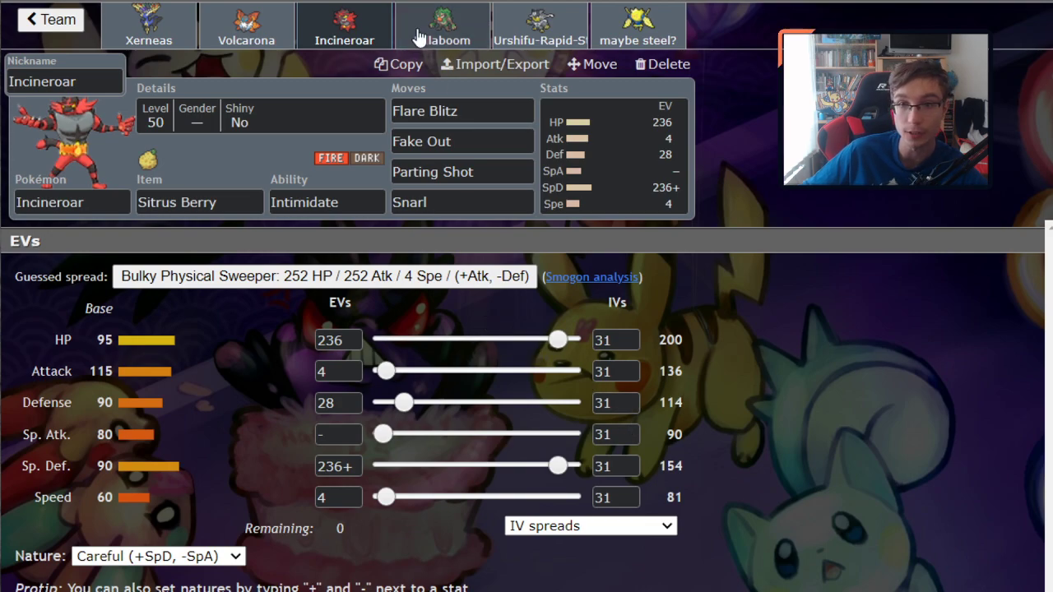
pyautogui.click(436, 29)
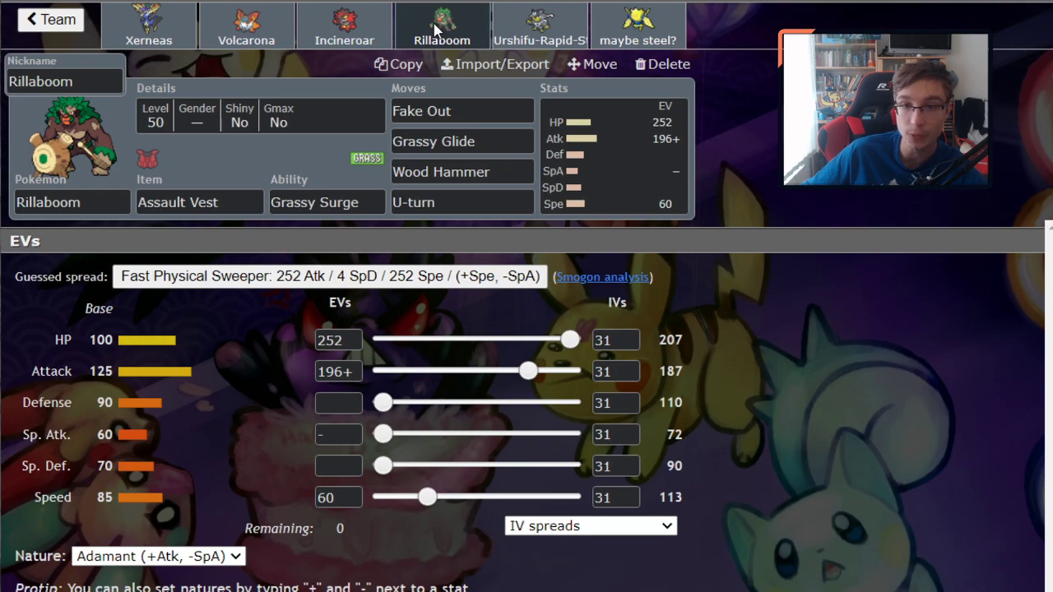
pyautogui.click(358, 26)
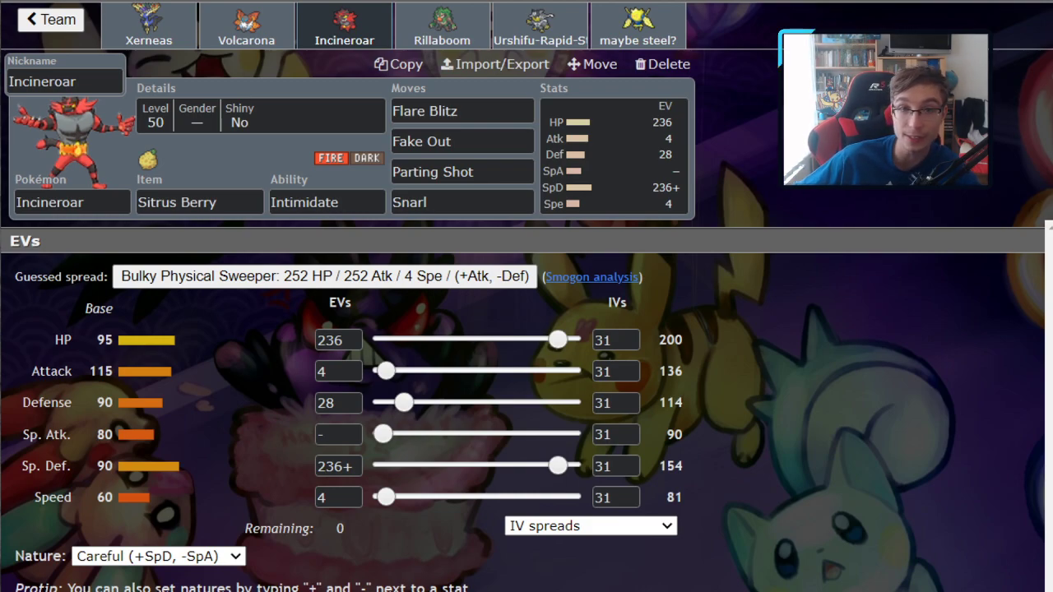
pyautogui.click(146, 28)
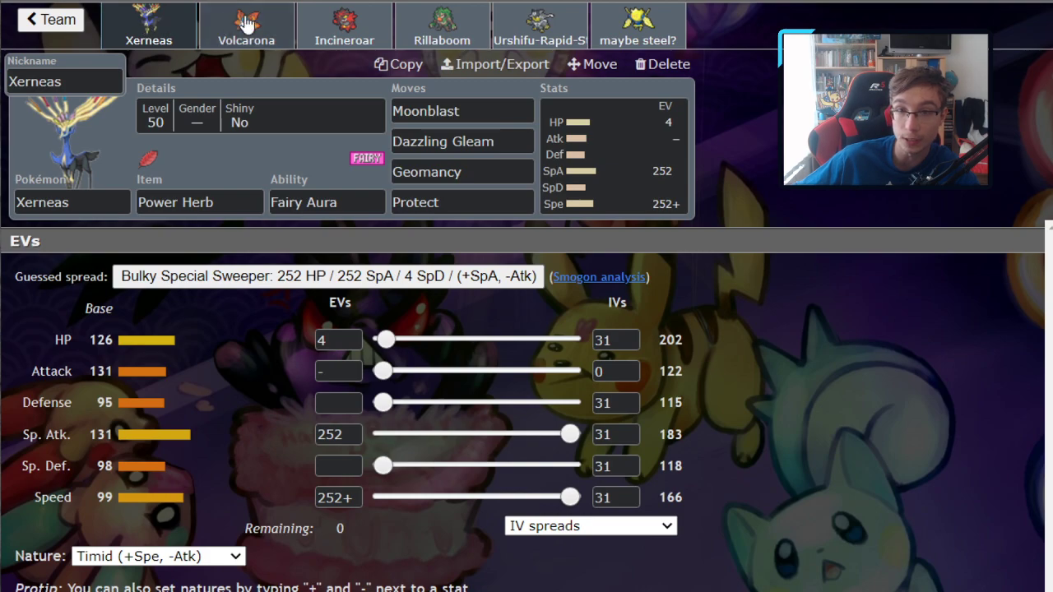
pyautogui.click(357, 31)
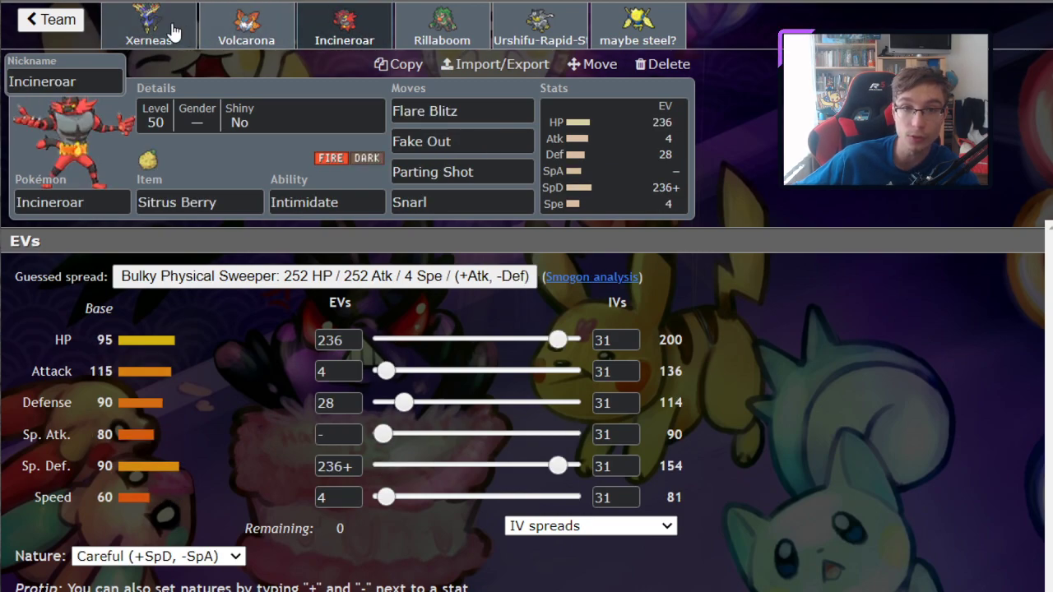
pyautogui.click(227, 31)
pyautogui.click(342, 31)
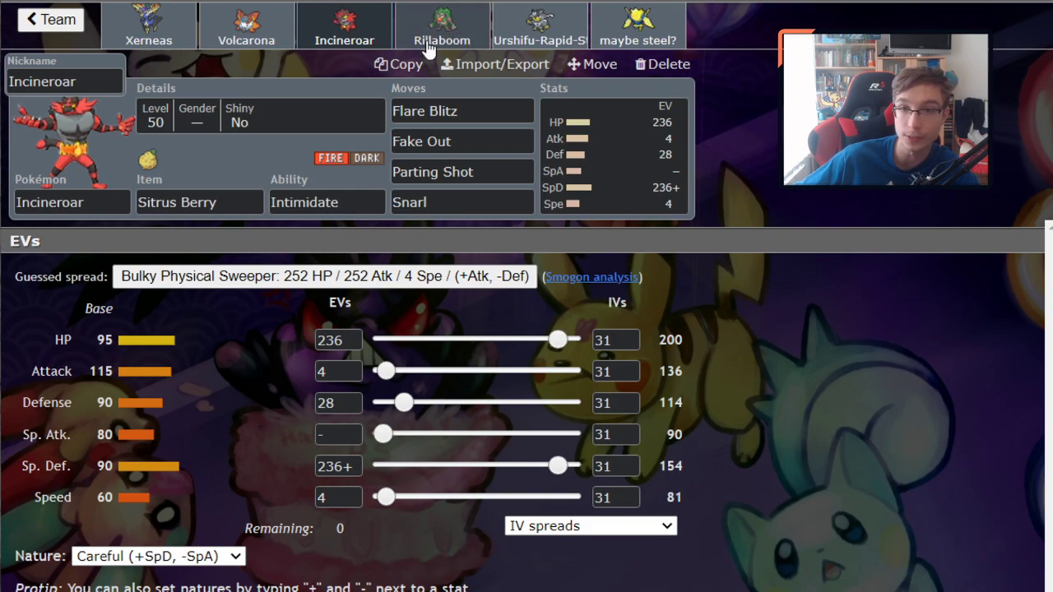
pyautogui.click(527, 37)
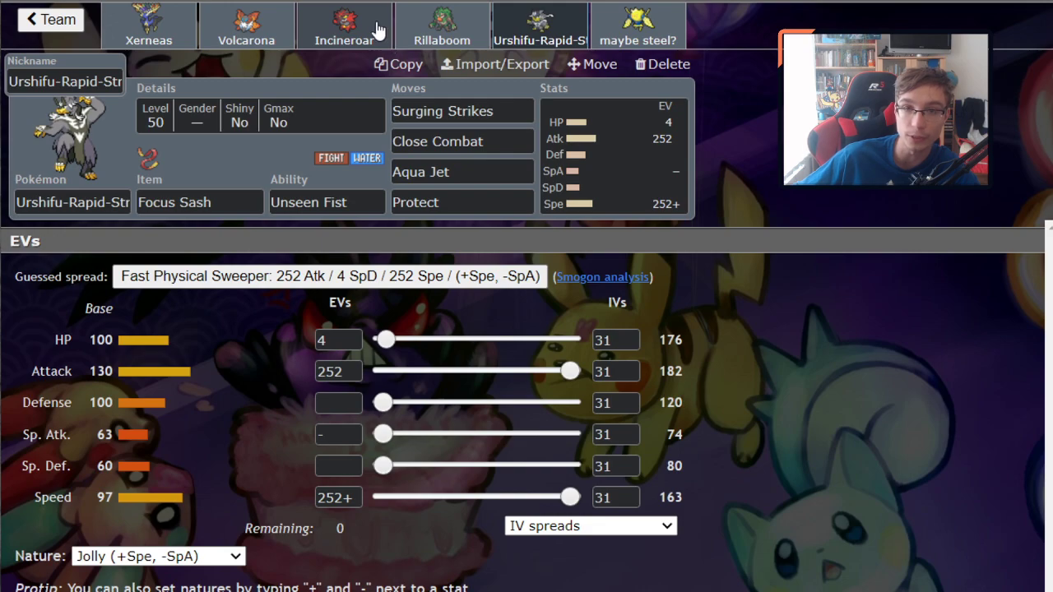
# Step: Leave team 3 and open "VGC 2021 series 10 team 4"
pyautogui.click(49, 20)
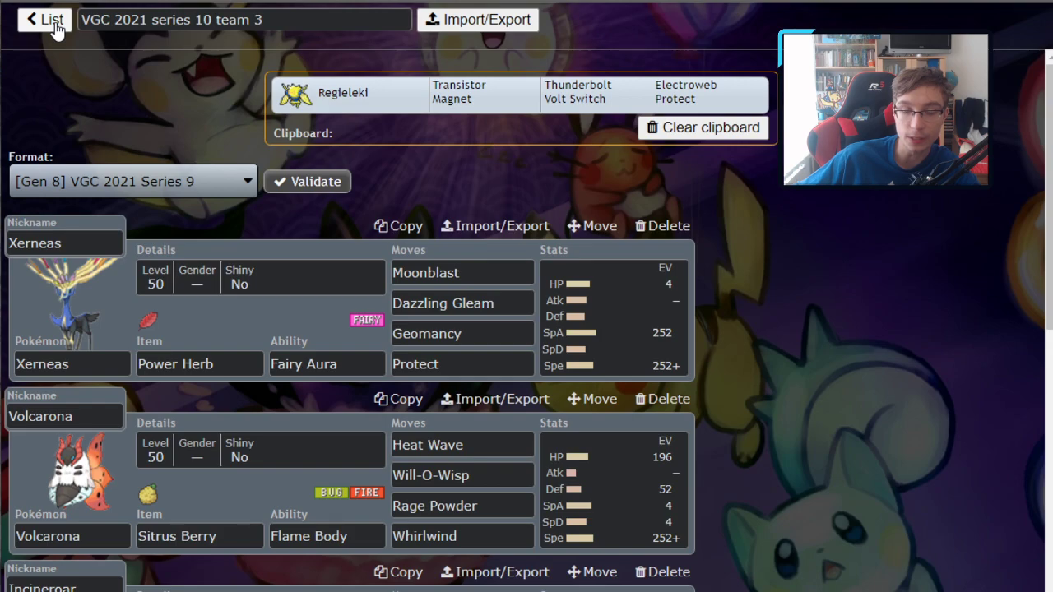
pyautogui.click(53, 24)
pyautogui.click(251, 165)
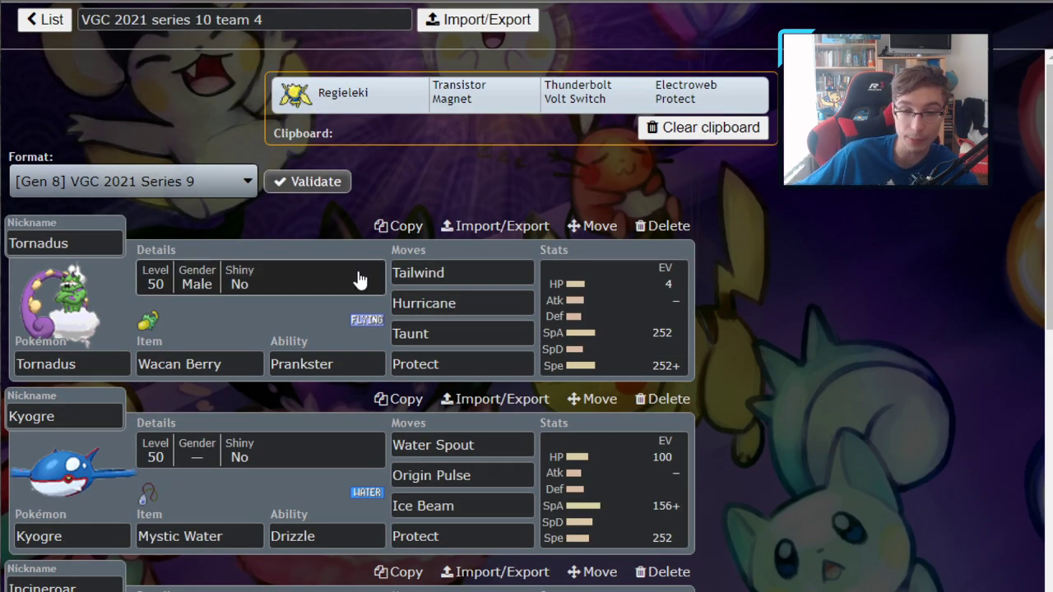
# Step: Review the sets of team 4's Tornadus, Kyogre and Incineroar, including Incineroar's Snarl move
pyautogui.scroll(-1, 459, 260)
pyautogui.click(458, 278)
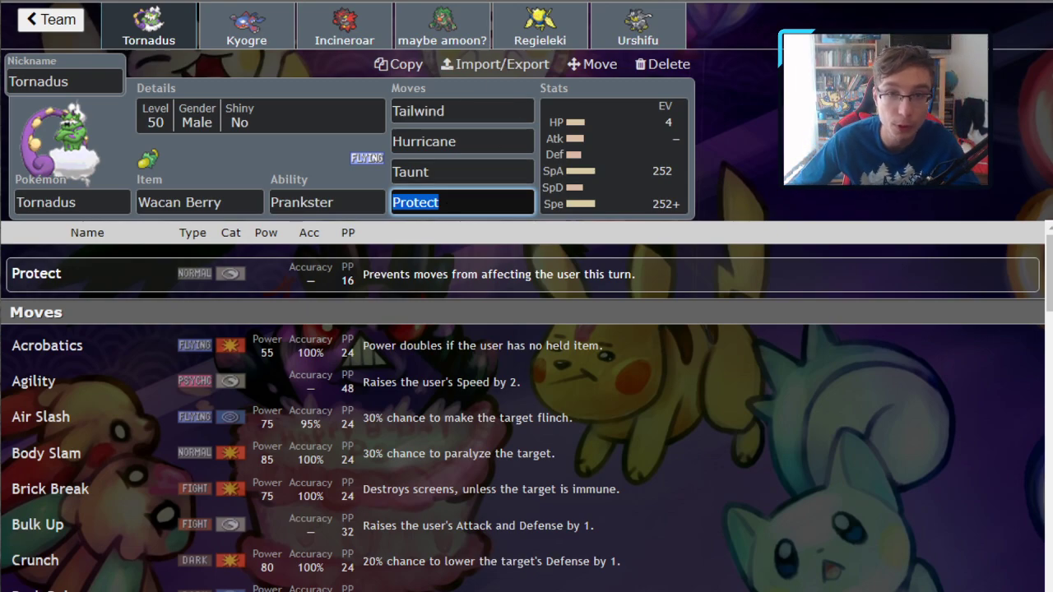
pyautogui.click(251, 29)
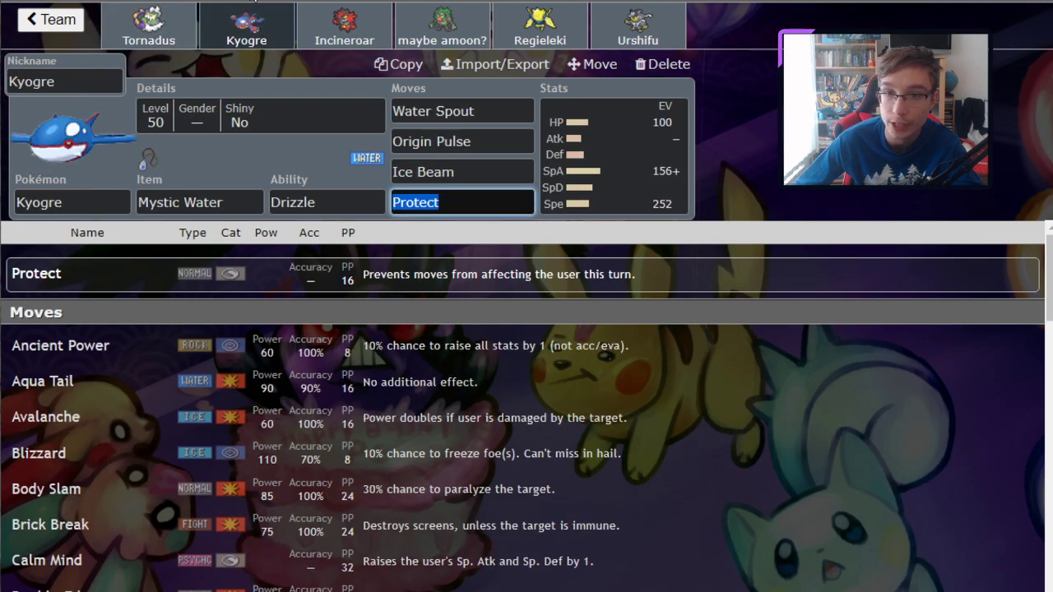
pyautogui.click(325, 28)
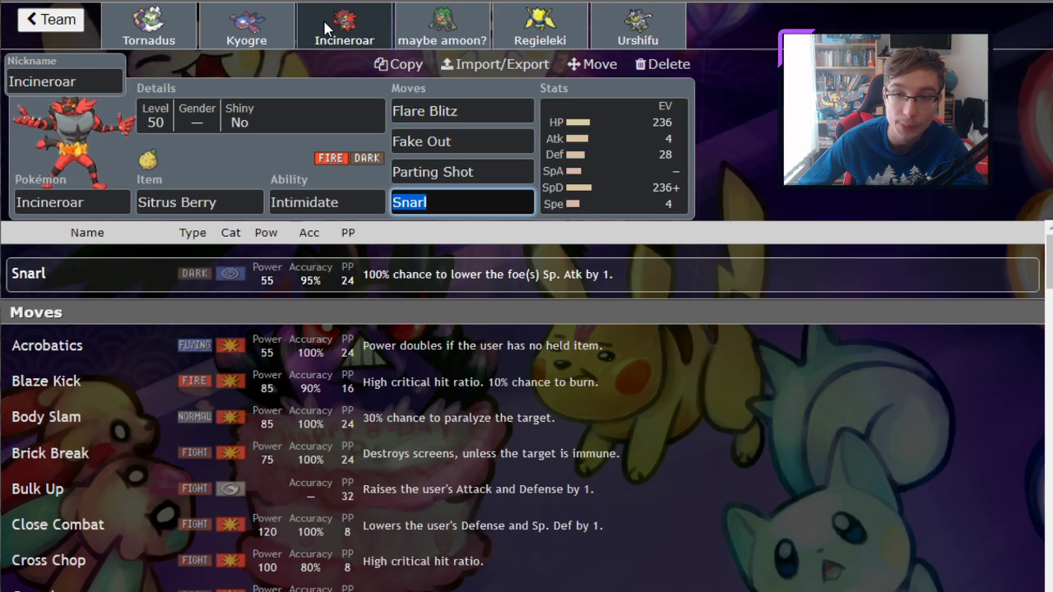
pyautogui.click(493, 202)
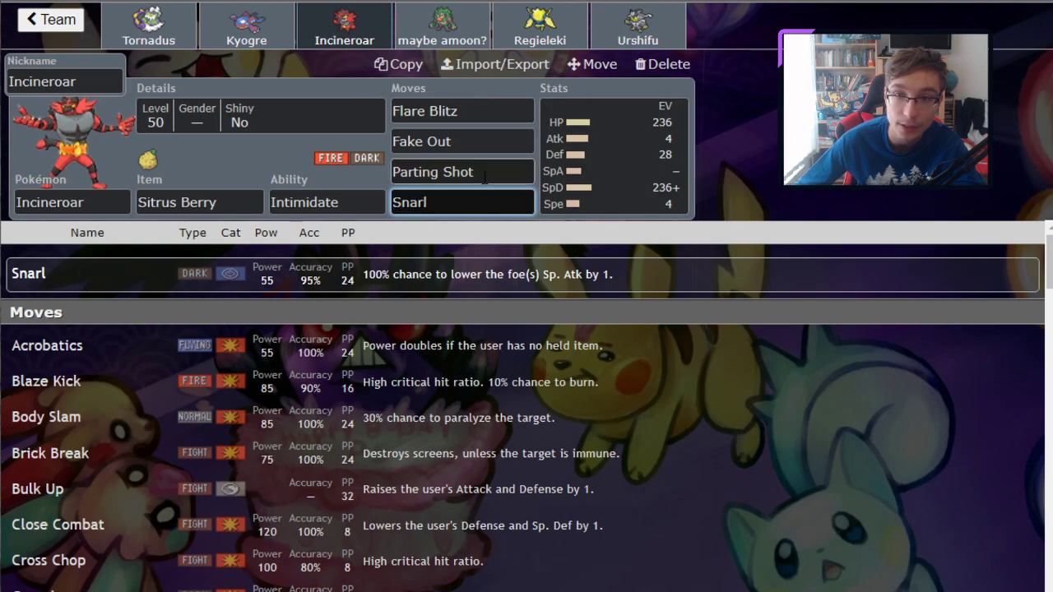
# Step: Compare the Rillaboom set nicknamed "maybe amoon?" with Kyogre's set, ending on Rillaboom
pyautogui.click(448, 23)
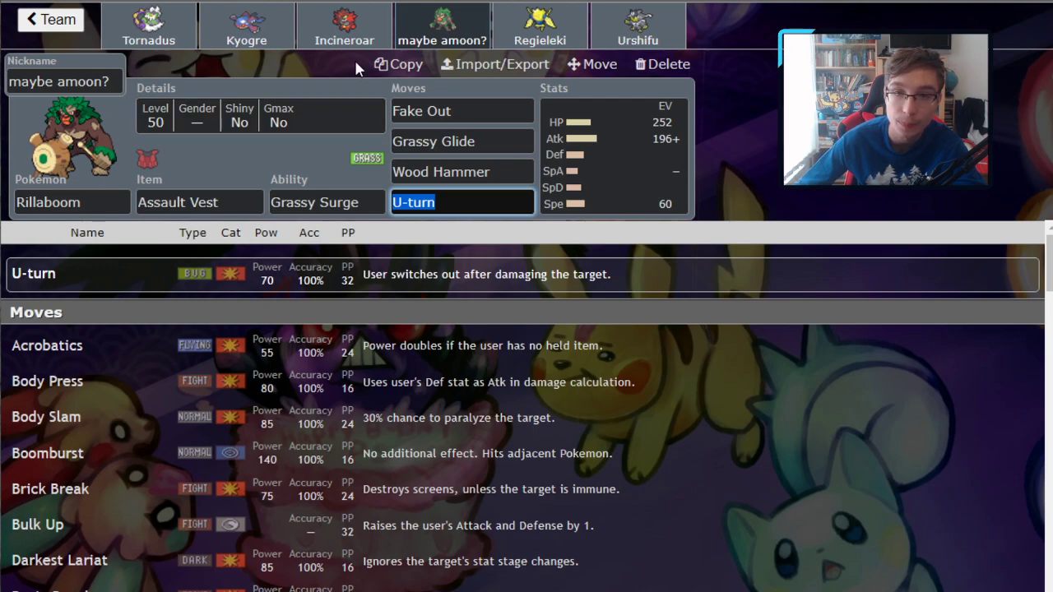
pyautogui.click(267, 35)
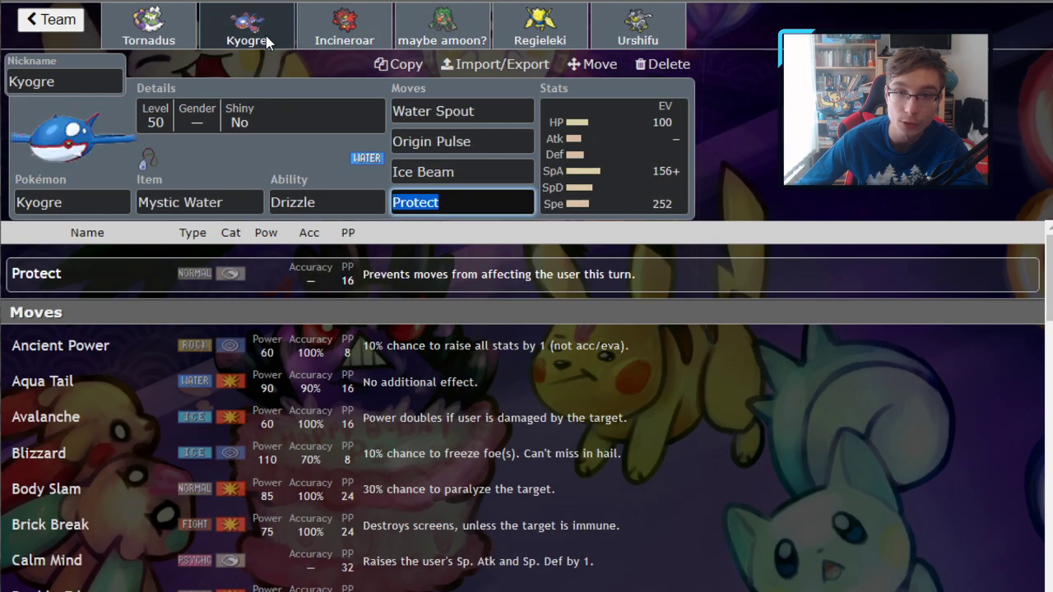
pyautogui.click(461, 30)
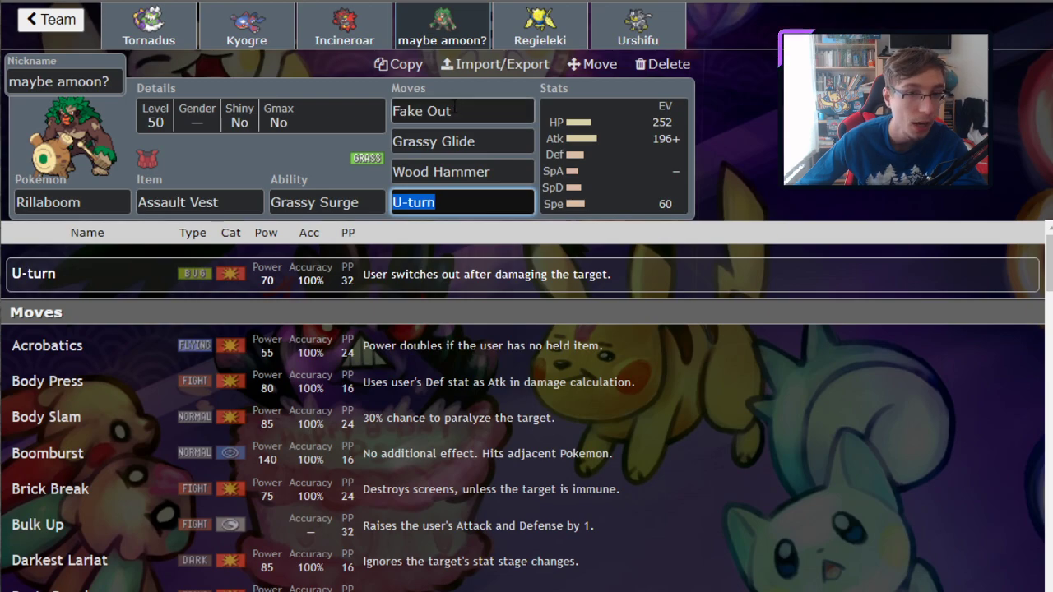
pyautogui.click(247, 33)
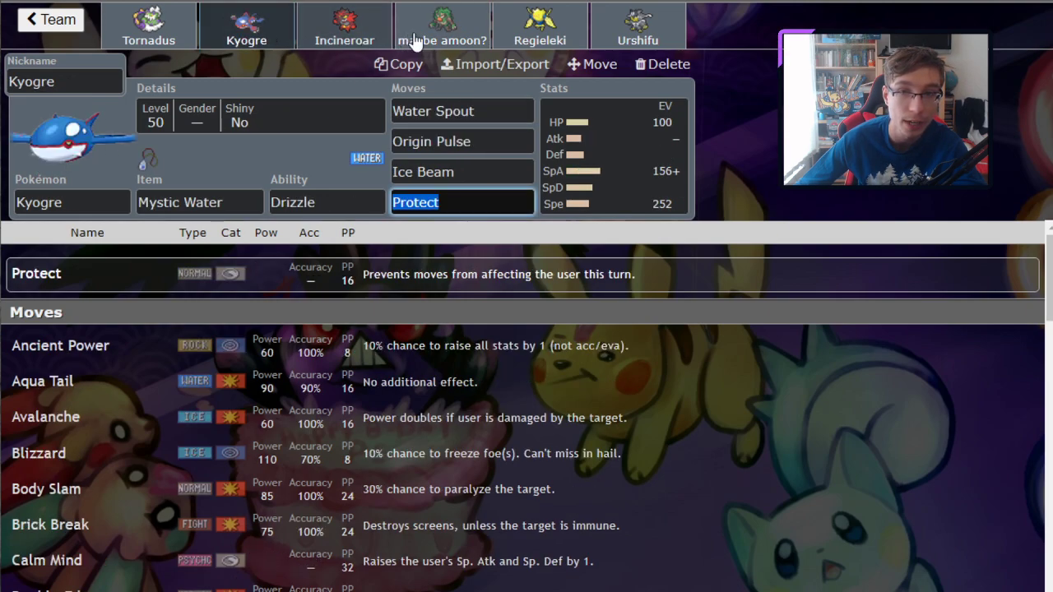
pyautogui.click(461, 33)
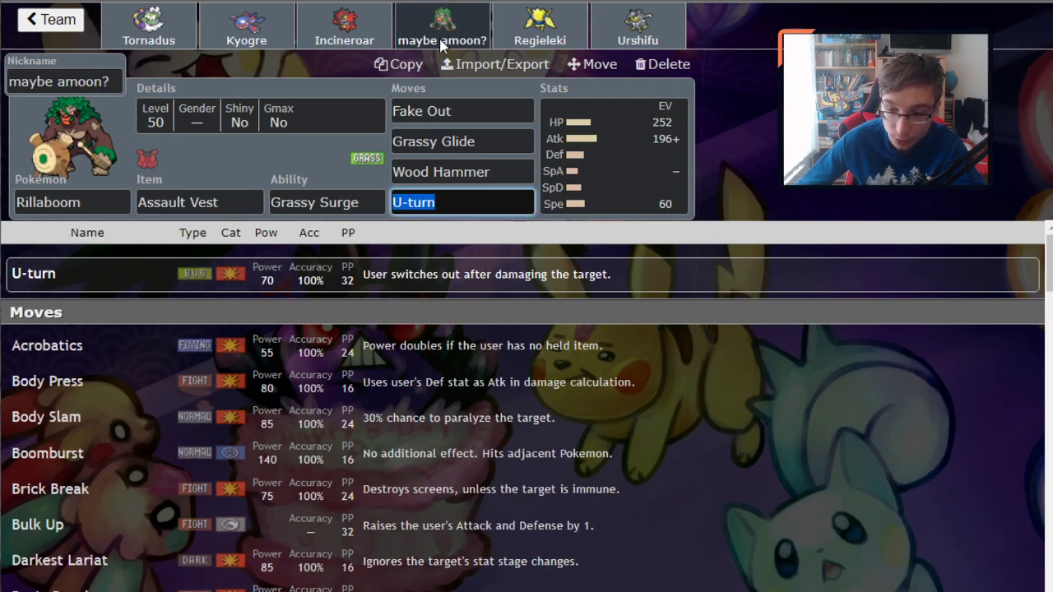
# Step: Review Regieleki's set, compare Urshifu with Kyogre, and inspect Urshifu's Sucker Punch move
pyautogui.click(521, 33)
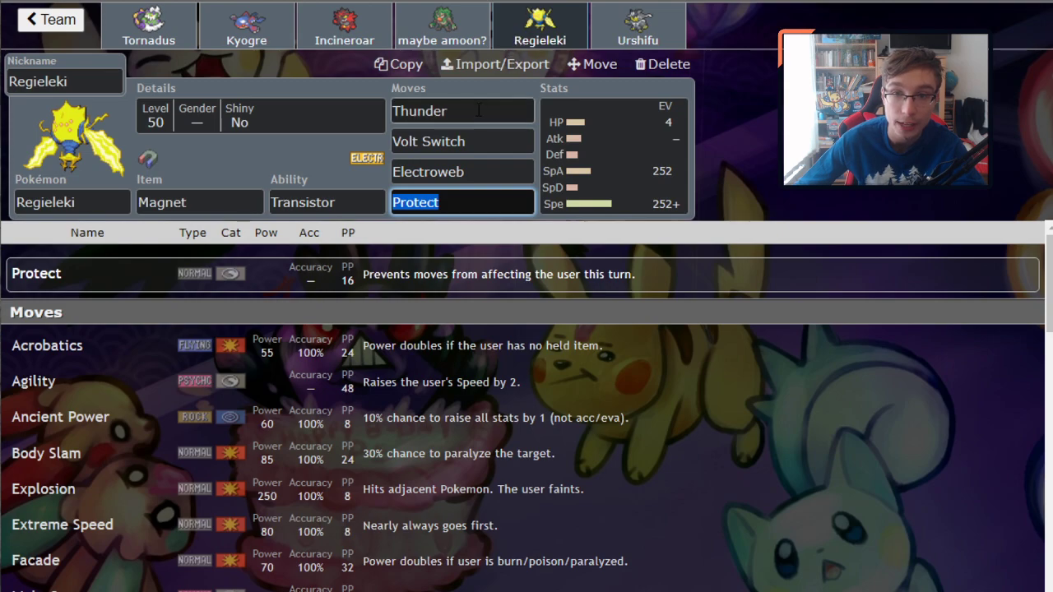
pyautogui.click(646, 35)
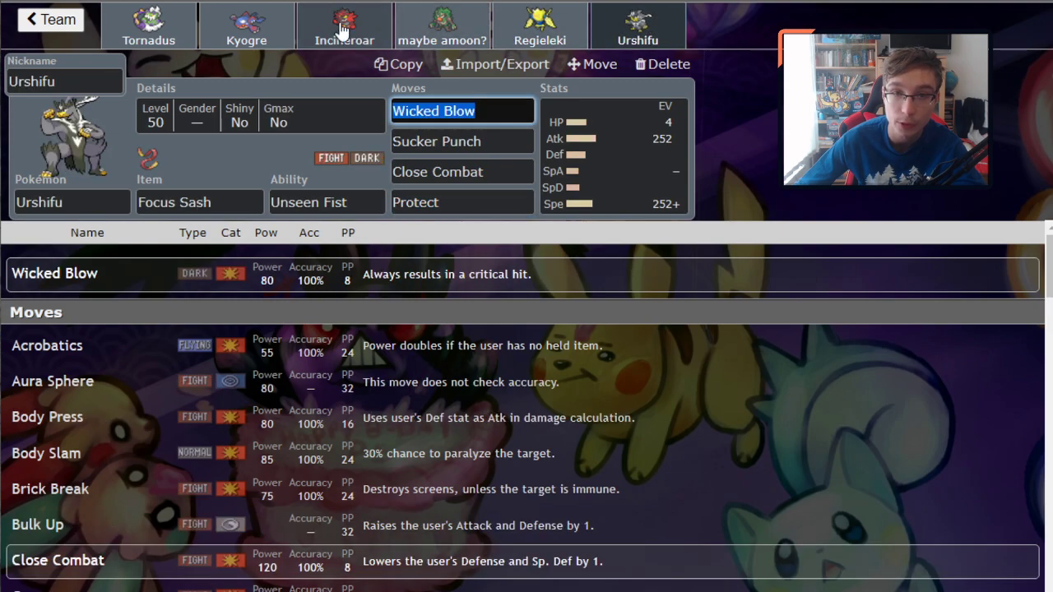
pyautogui.click(273, 33)
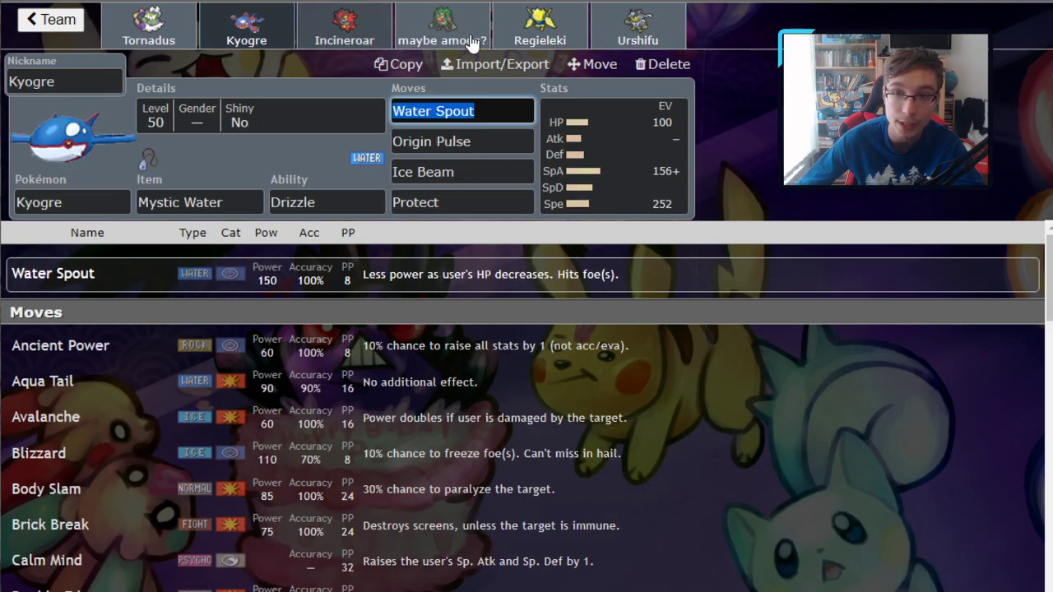
pyautogui.click(676, 38)
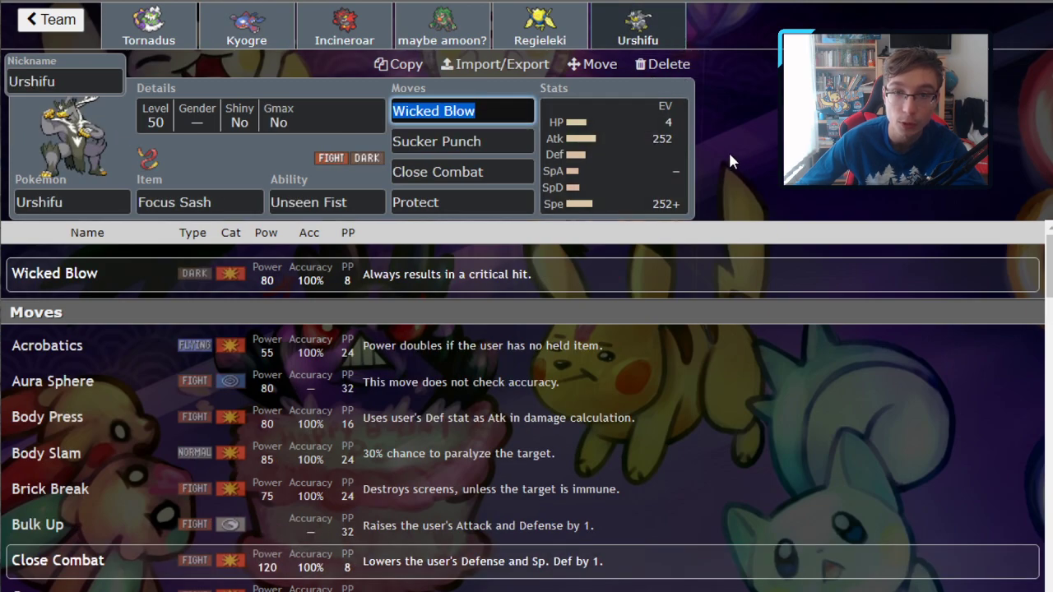
pyautogui.click(514, 133)
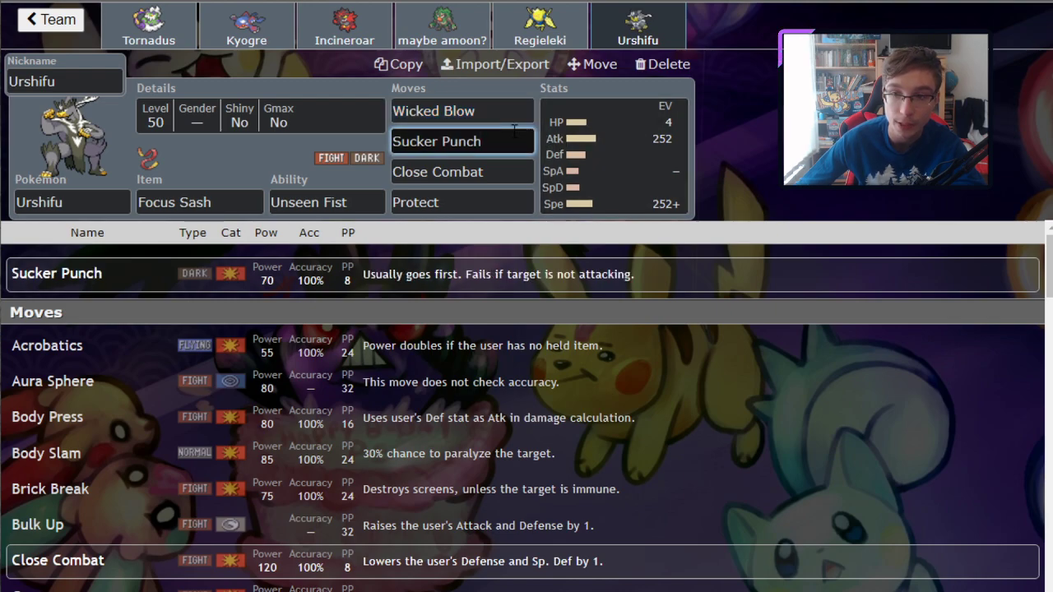